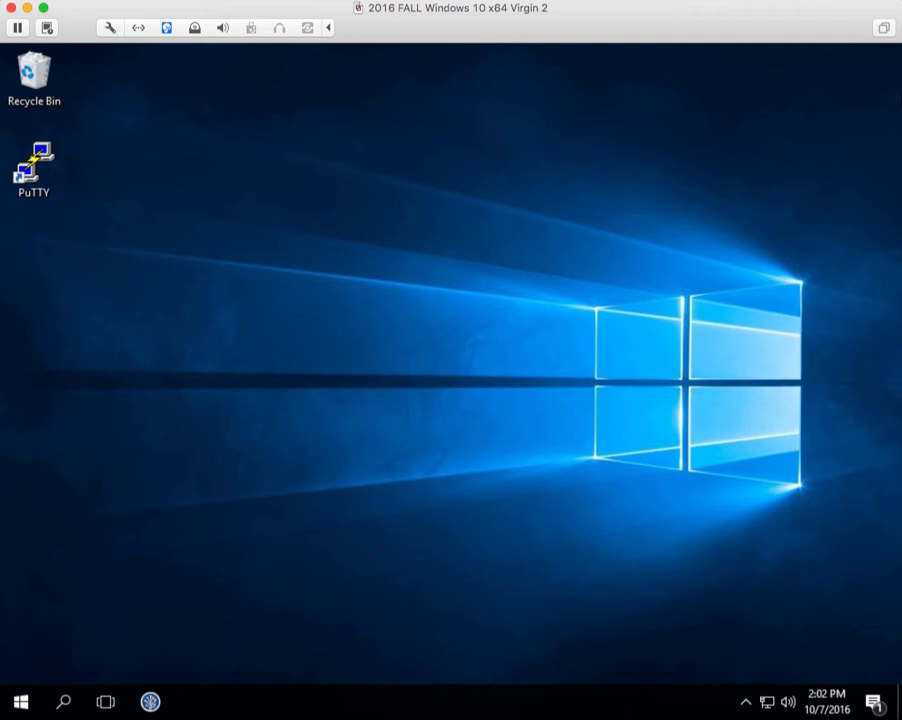
Open Visio 2016 from the installed apps list
click(20, 706)
scroll(160, 608, down, 2)
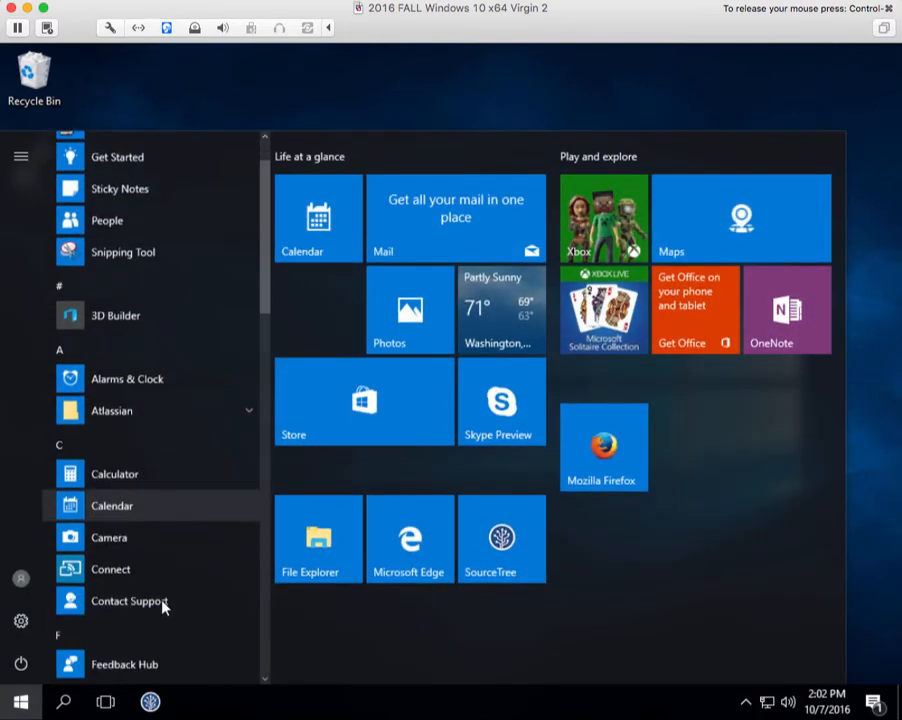
scroll(163, 606, down, 10)
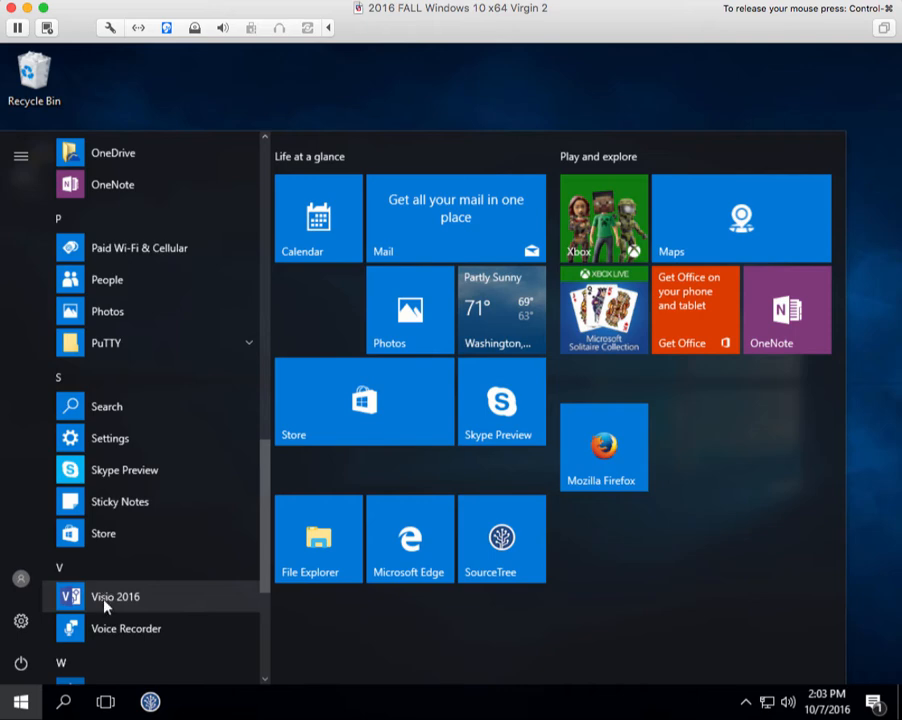
click(113, 599)
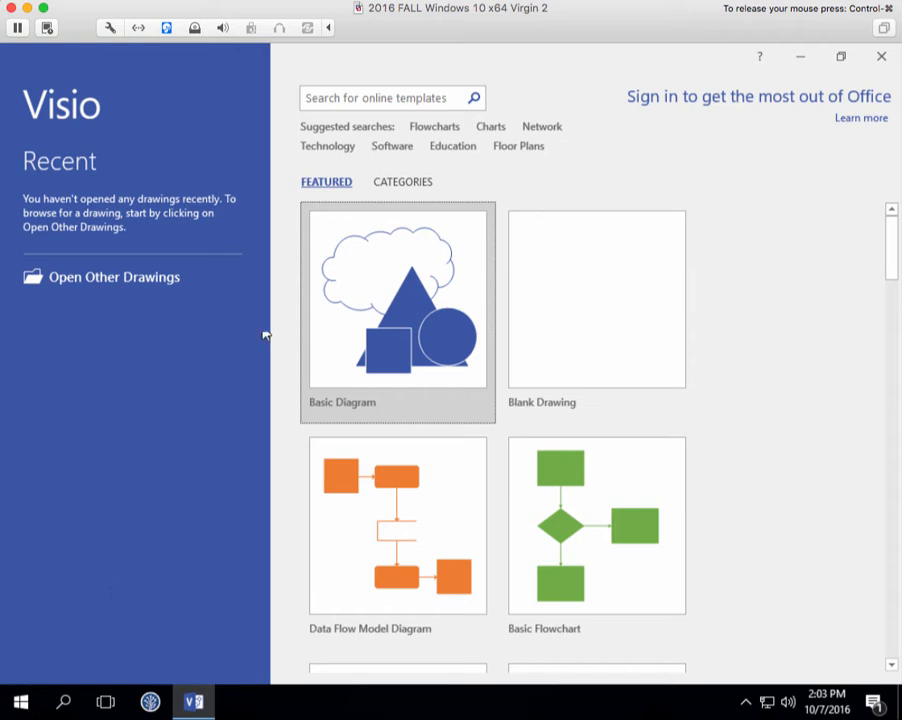
Create a new Data Flow Model Diagram with US units from the Software and Database template category
click(420, 184)
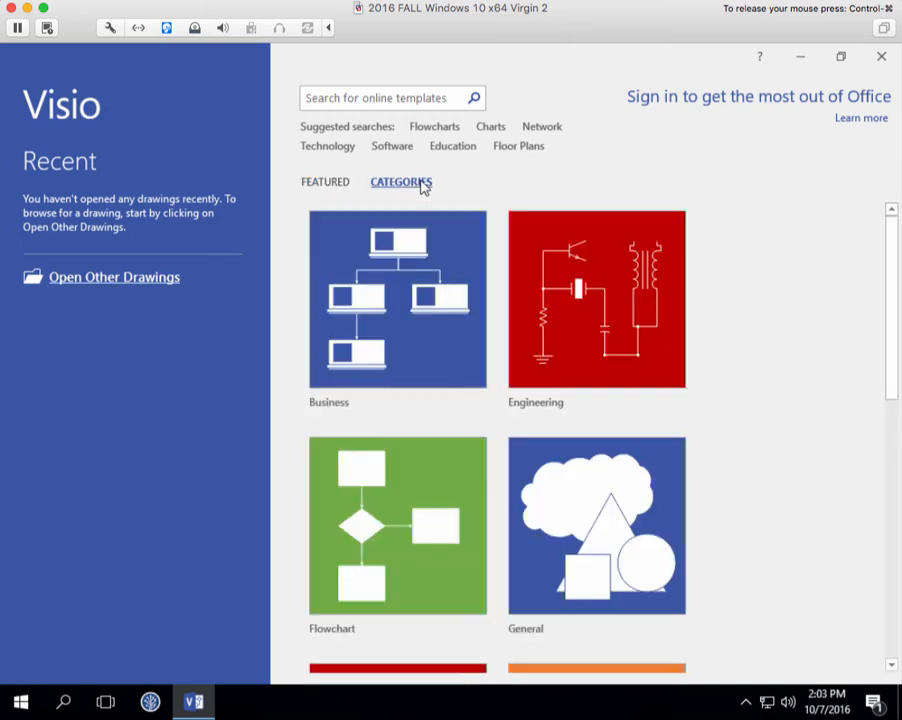
scroll(676, 458, down, 2)
scroll(676, 458, down, 5)
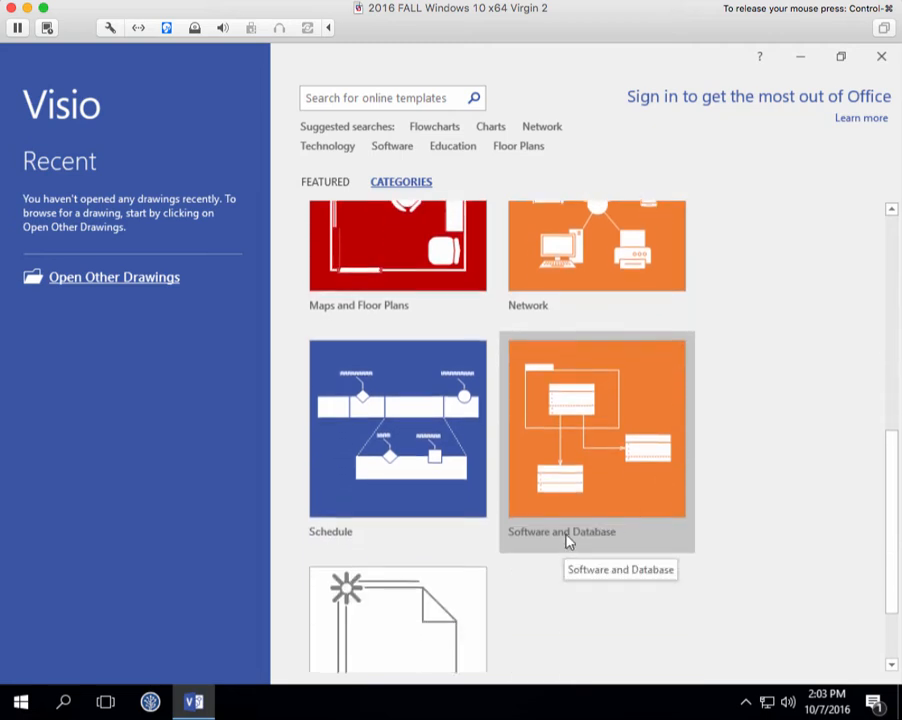
click(591, 500)
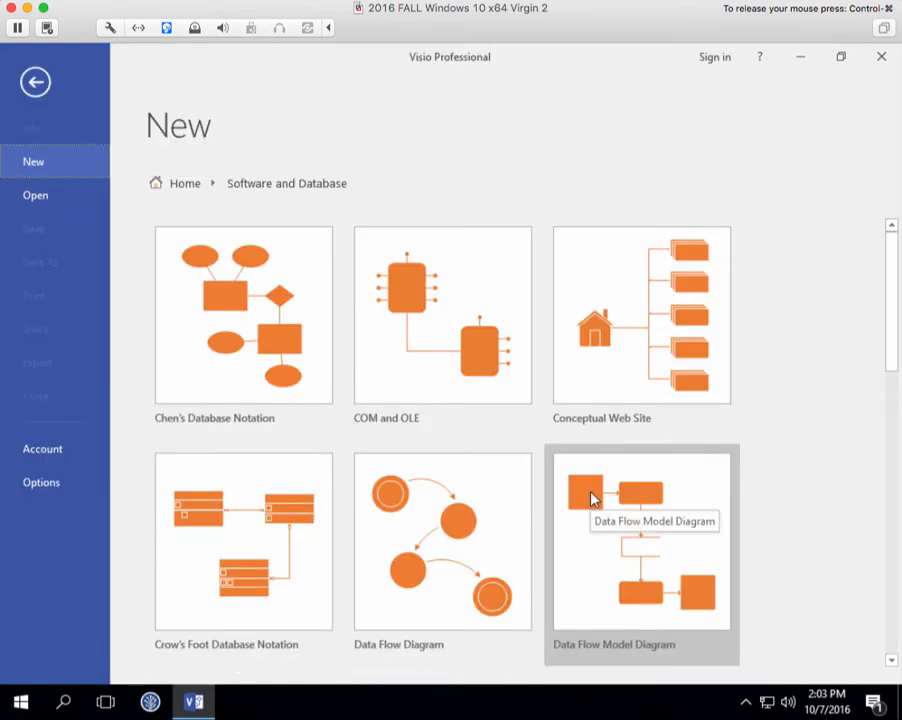
scroll(538, 432, down, 3)
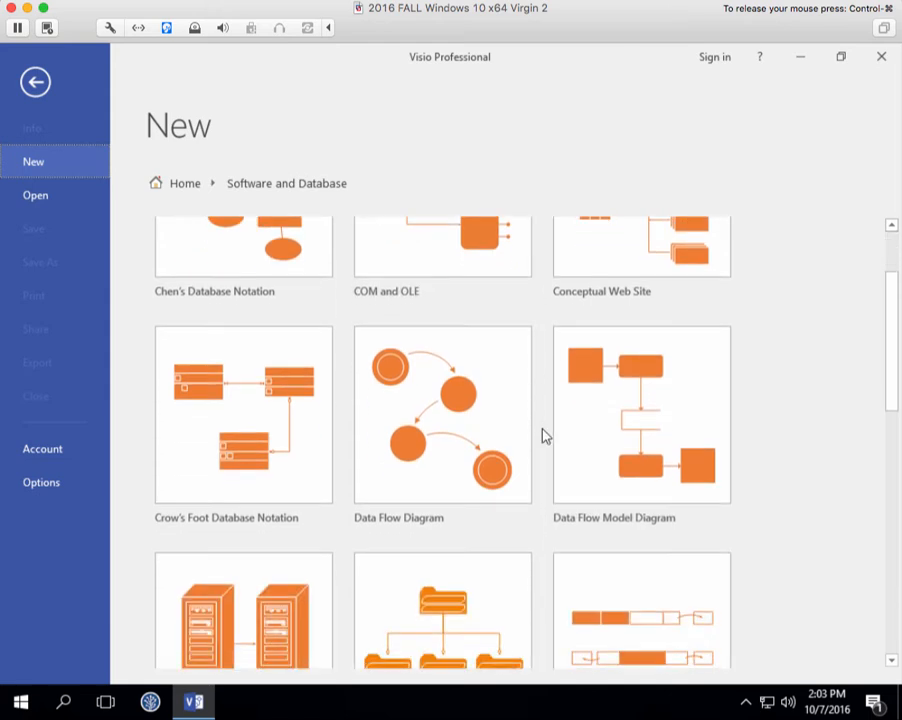
scroll(542, 432, down, 2)
scroll(542, 432, up, 2)
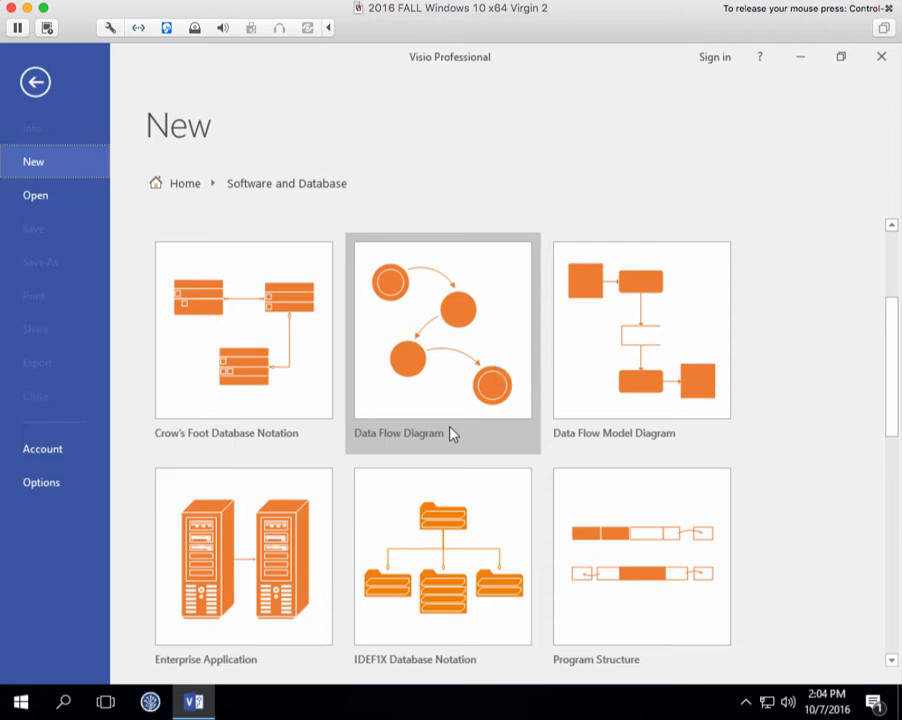
click(593, 416)
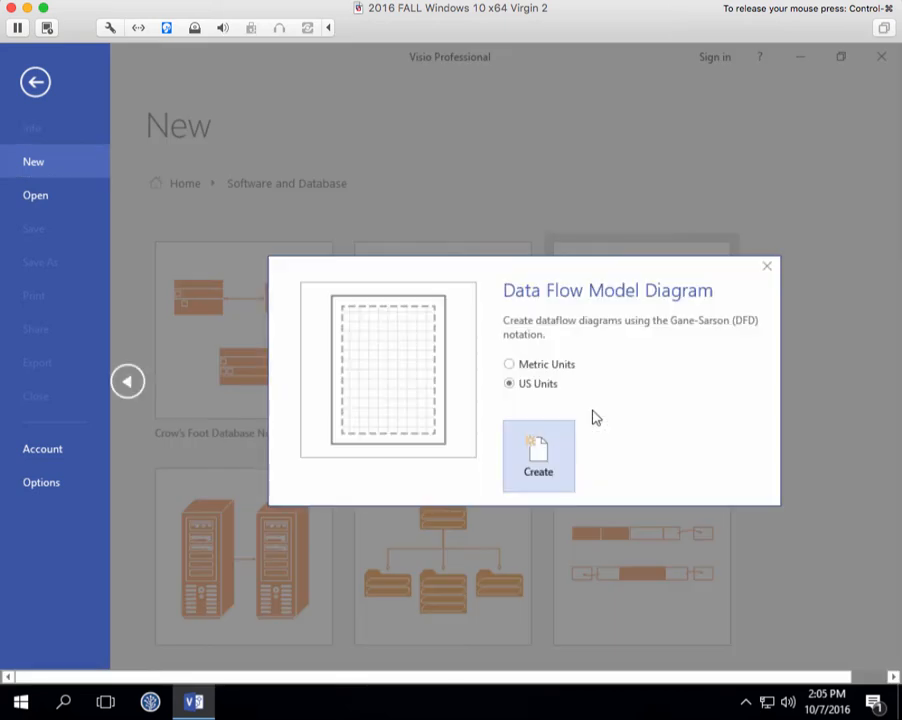
click(538, 462)
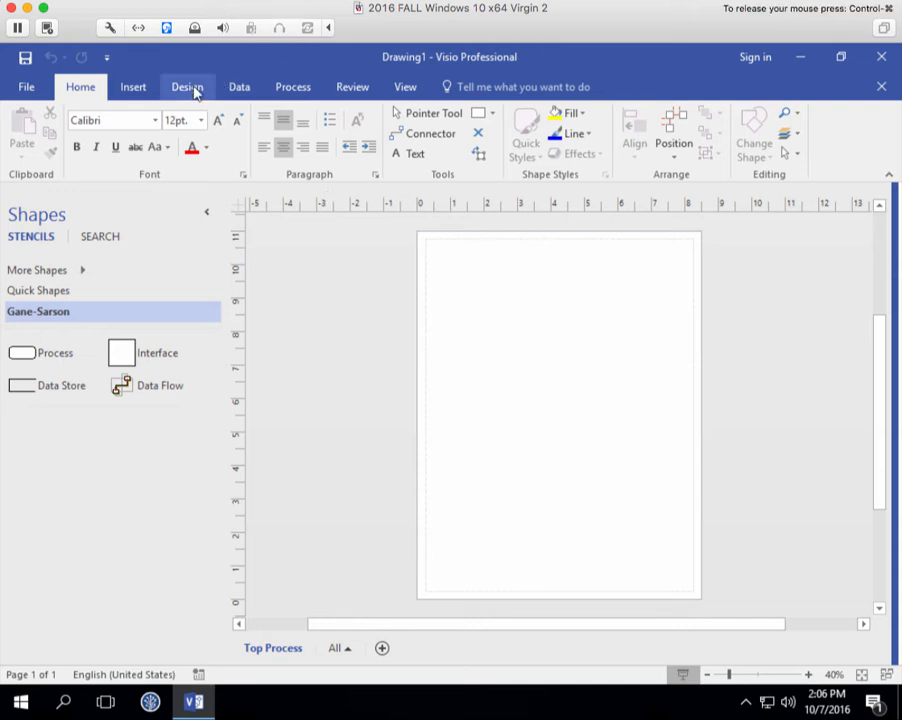
Change the page orientation to landscape
click(196, 92)
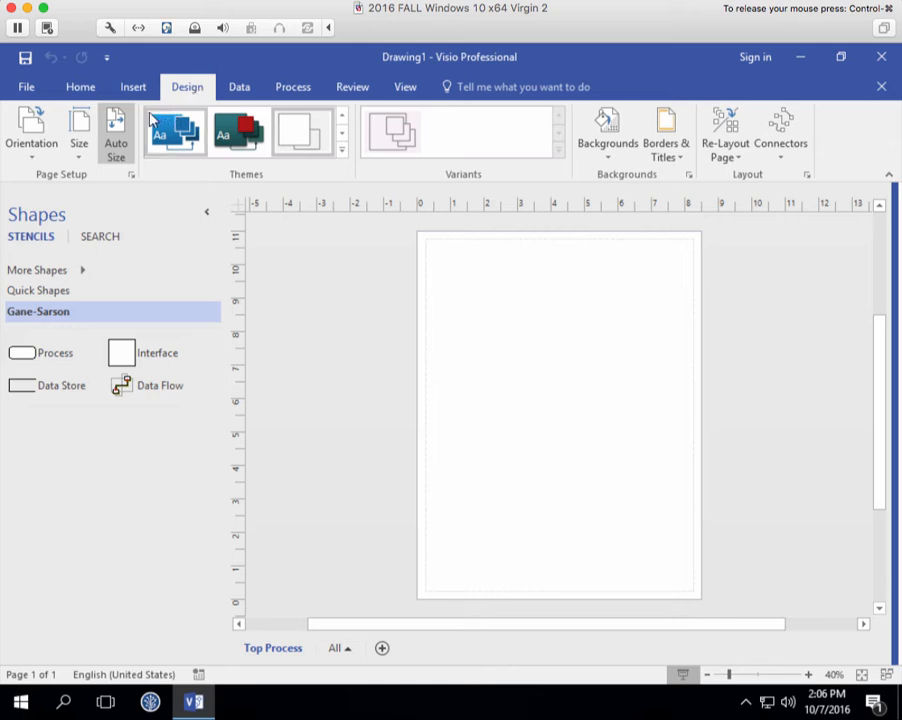
click(33, 160)
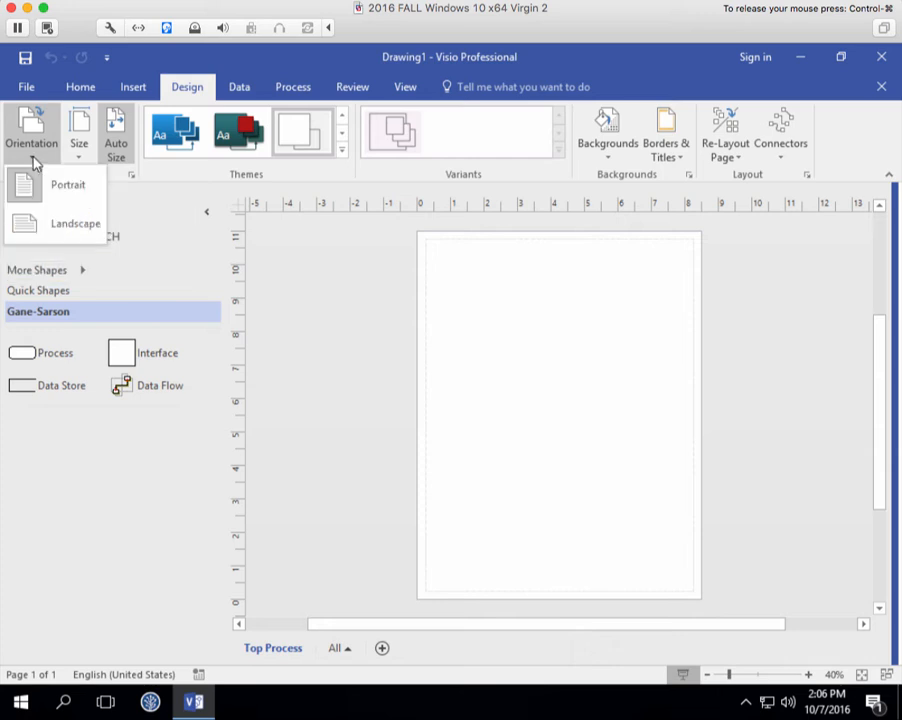
click(40, 226)
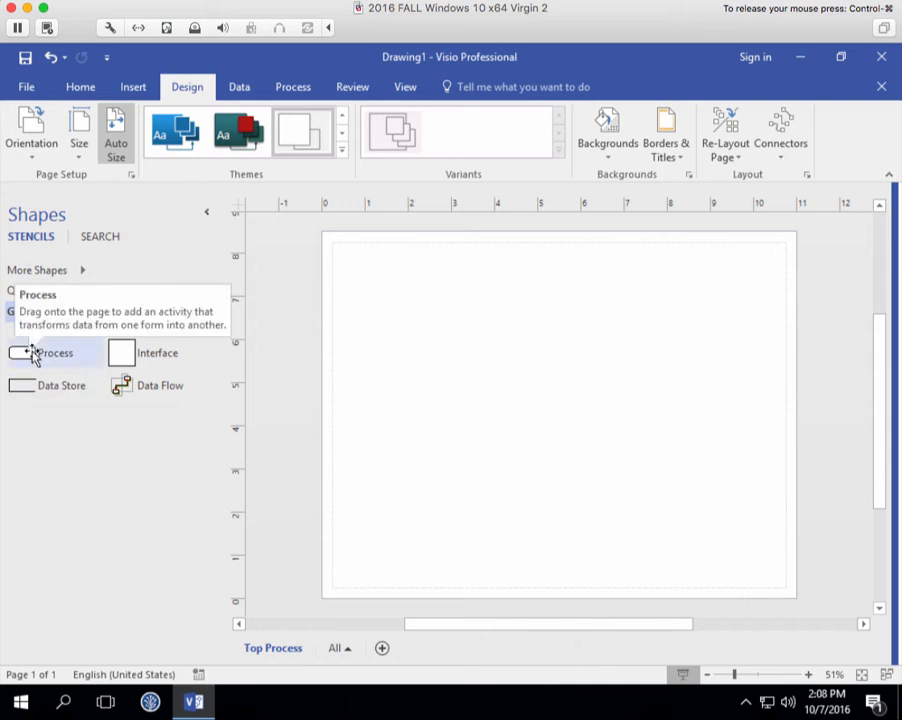
Place a Process shape near the middle of the page and enlarge it to about 4 in wide by 2 in high
drag(33, 355, 556, 398)
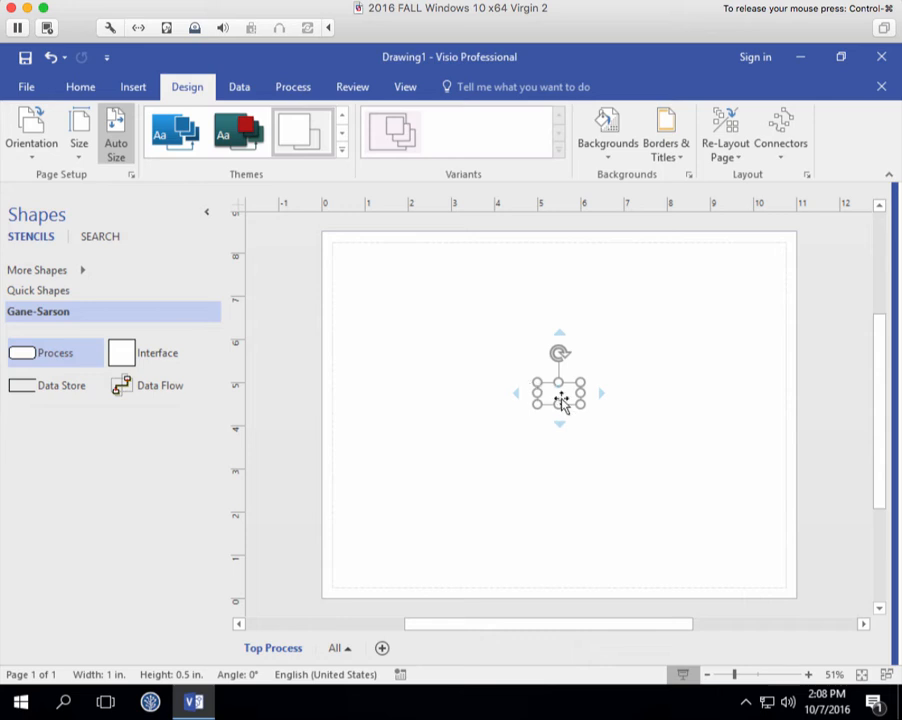
drag(582, 362, 563, 404)
click(580, 495)
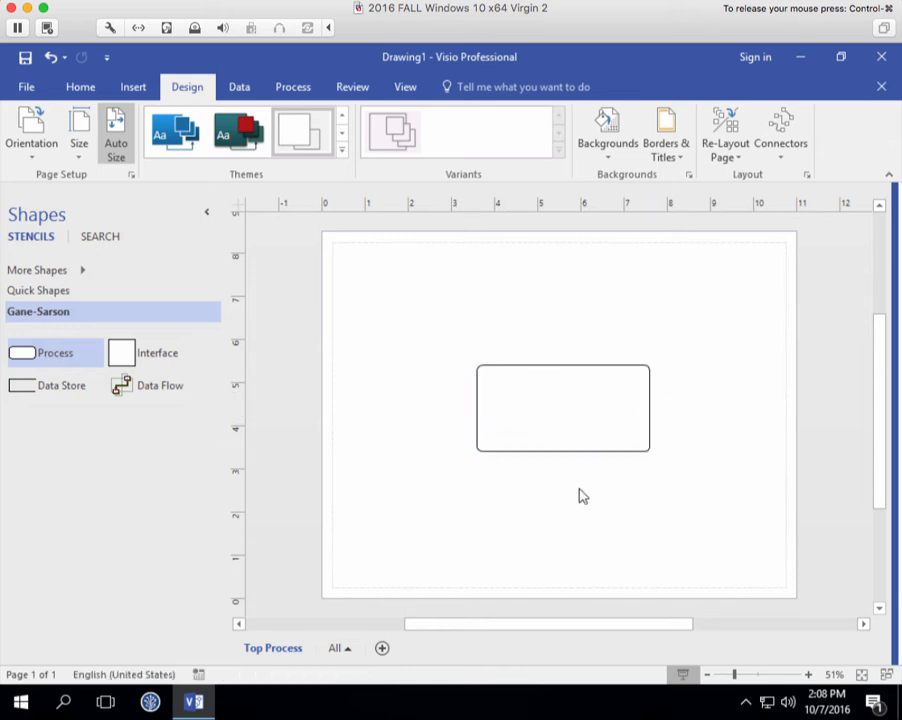
Label the central process shape "System Name"
double_click(550, 420)
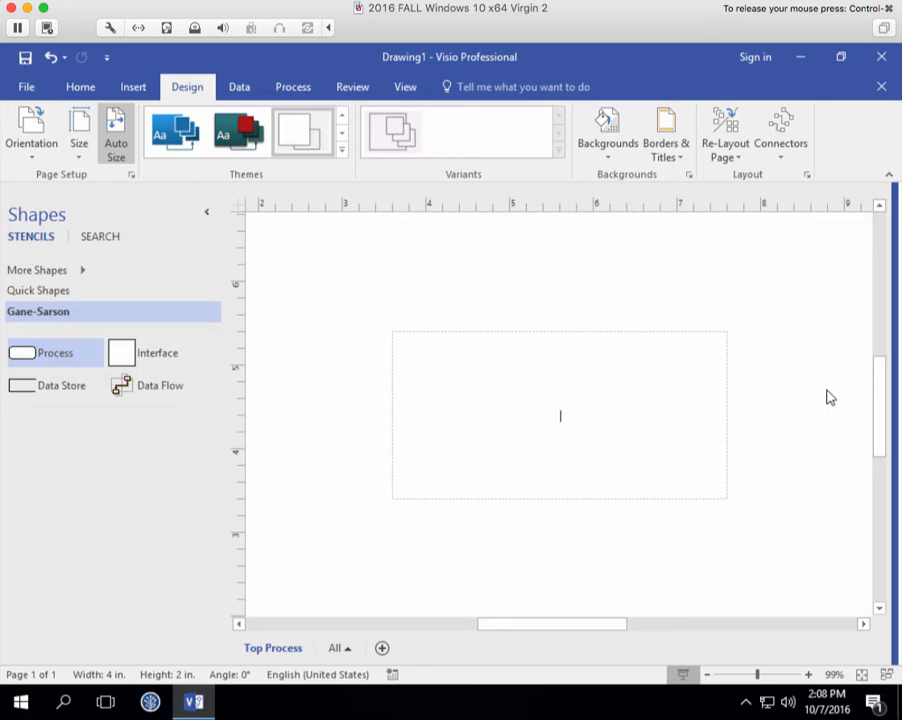
text(System Name)
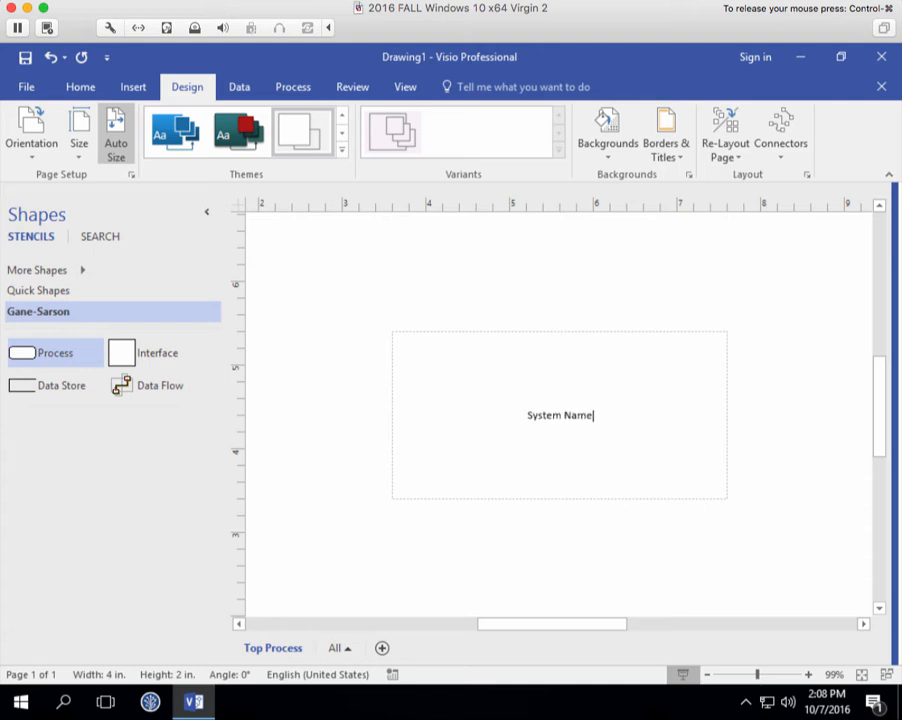
click(838, 565)
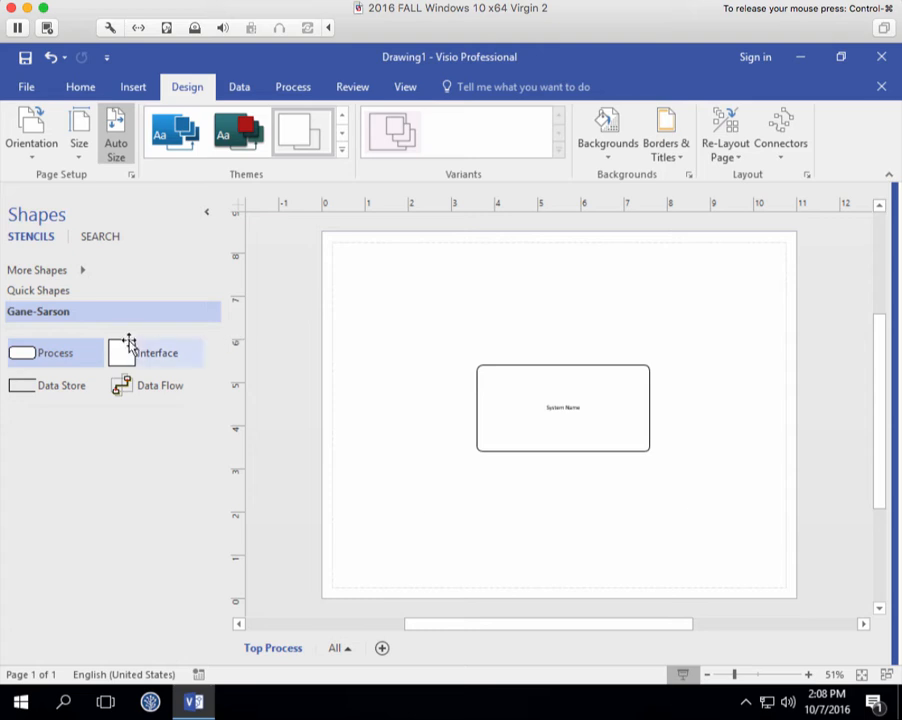
Add two Interface shapes to the page, one near its upper-left corner and one near its lower-right corner
drag(131, 356, 406, 300)
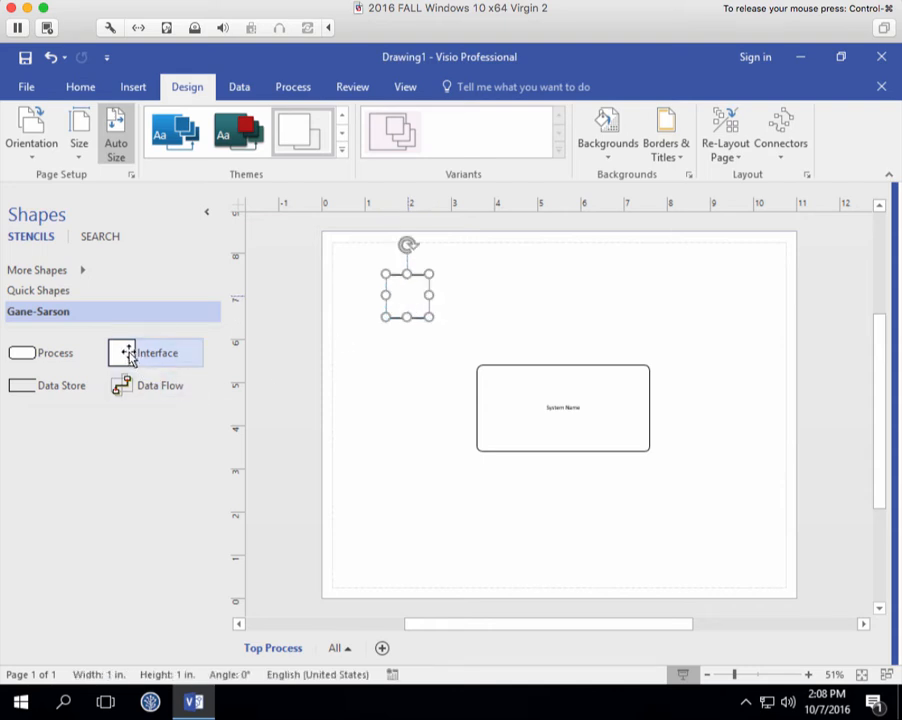
drag(124, 352, 731, 530)
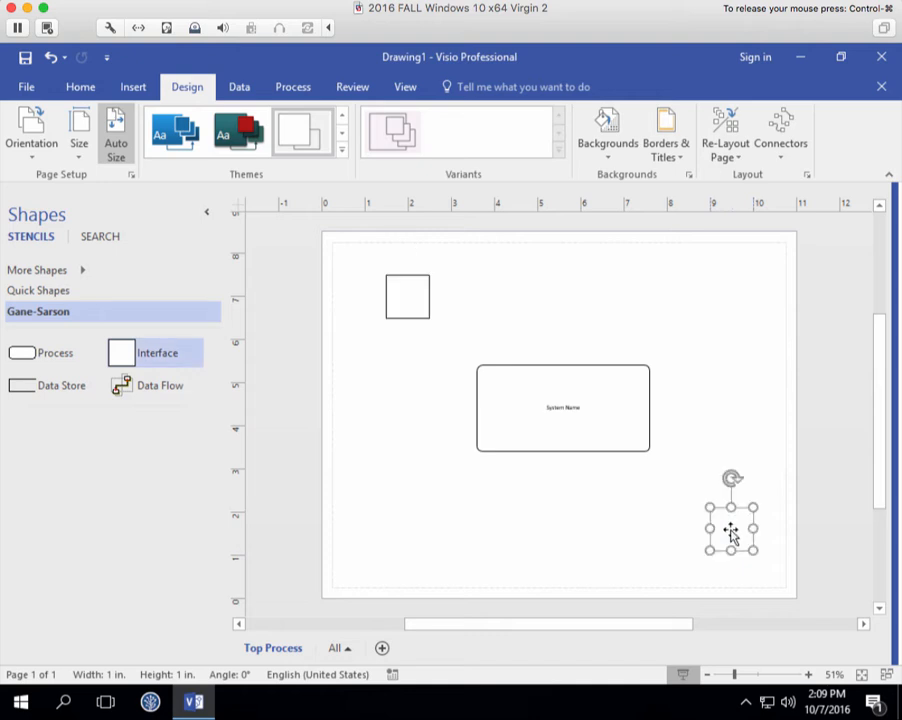
click(524, 522)
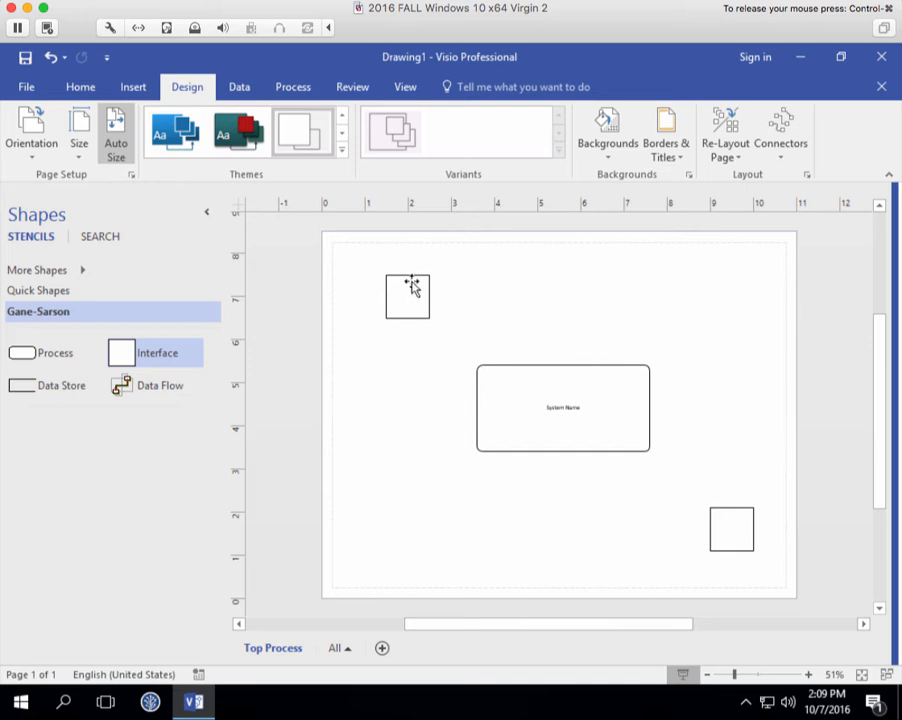
Dismiss the Windows Defender notification and replace the central process shape's label with "Attendance System"
mouse_move(571, 396)
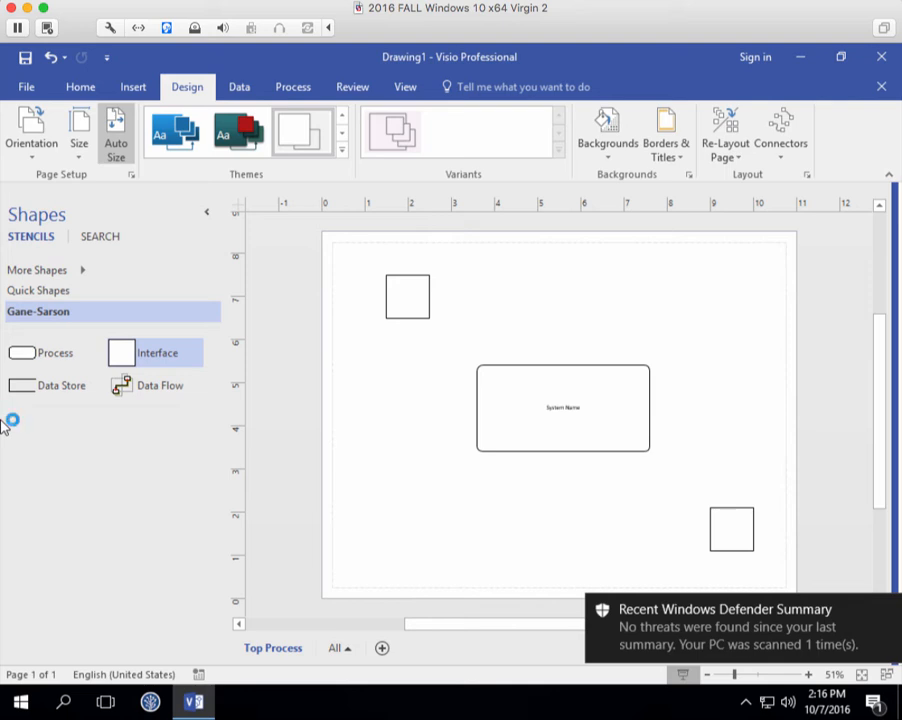
click(884, 611)
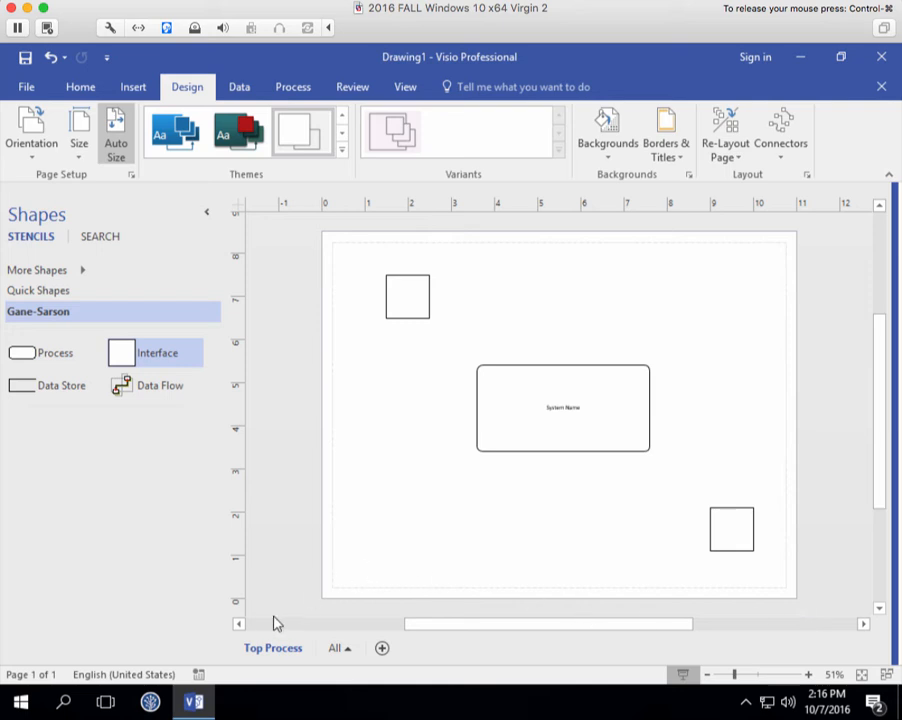
double_click(567, 410)
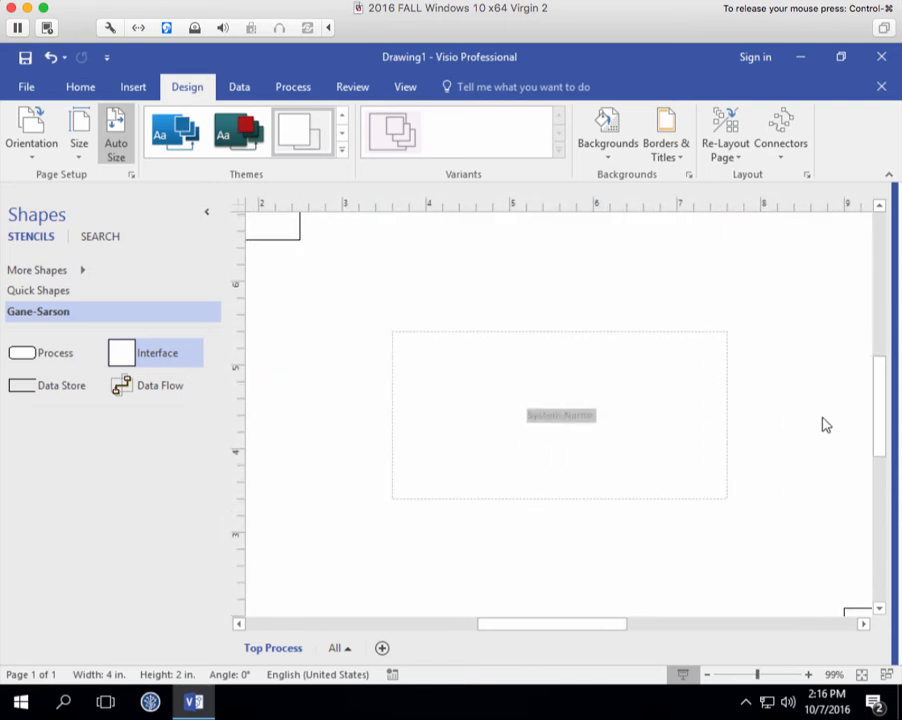
text(Attend)
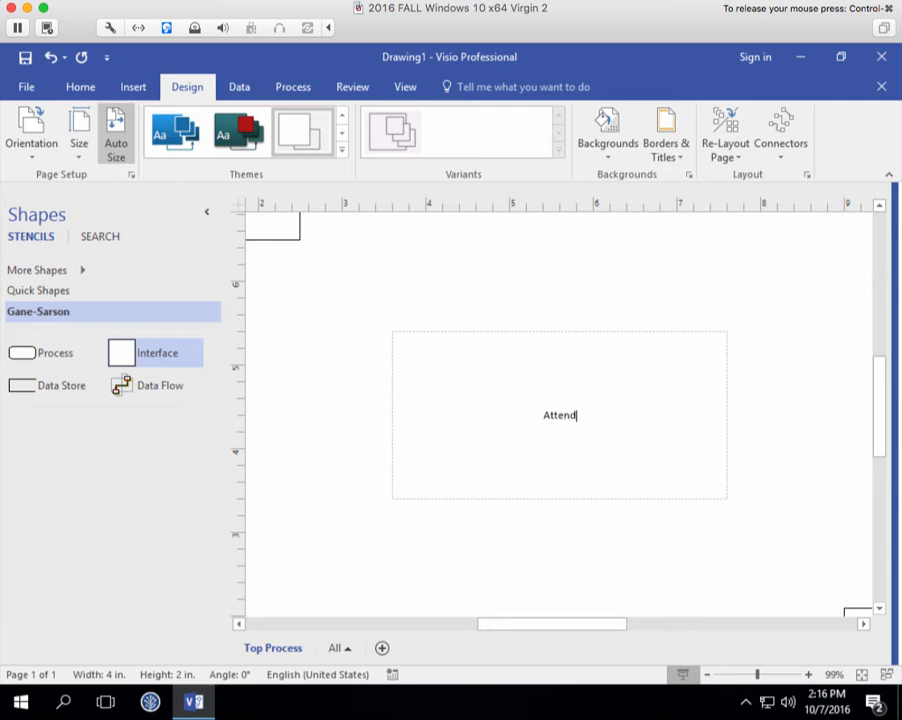
text(ance System)
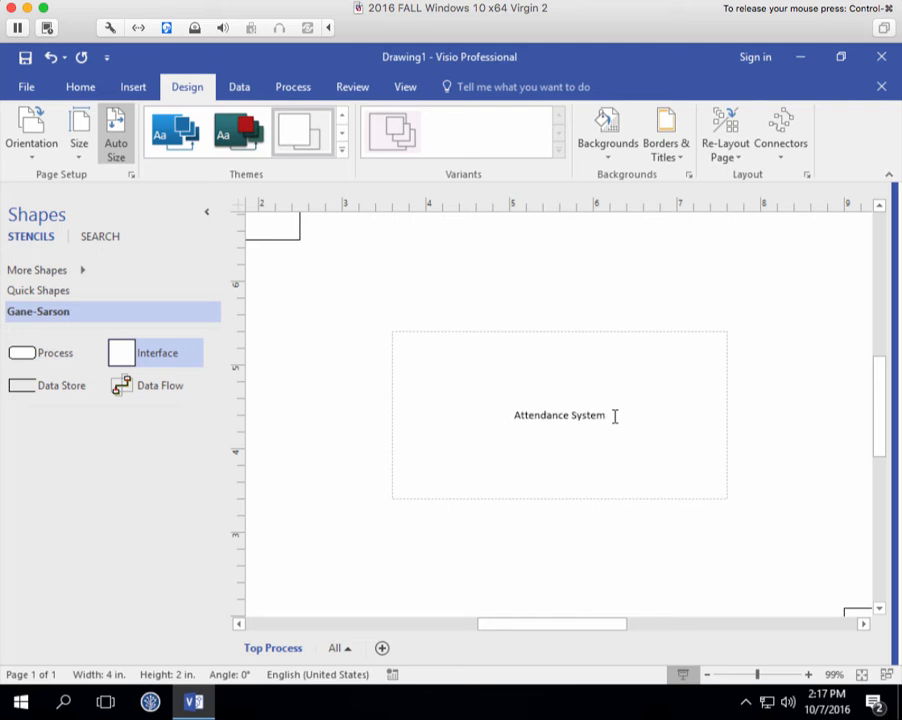
Set the "Attendance System" label's font size to 24 pt and dismiss the restart notification
drag(609, 415, 511, 415)
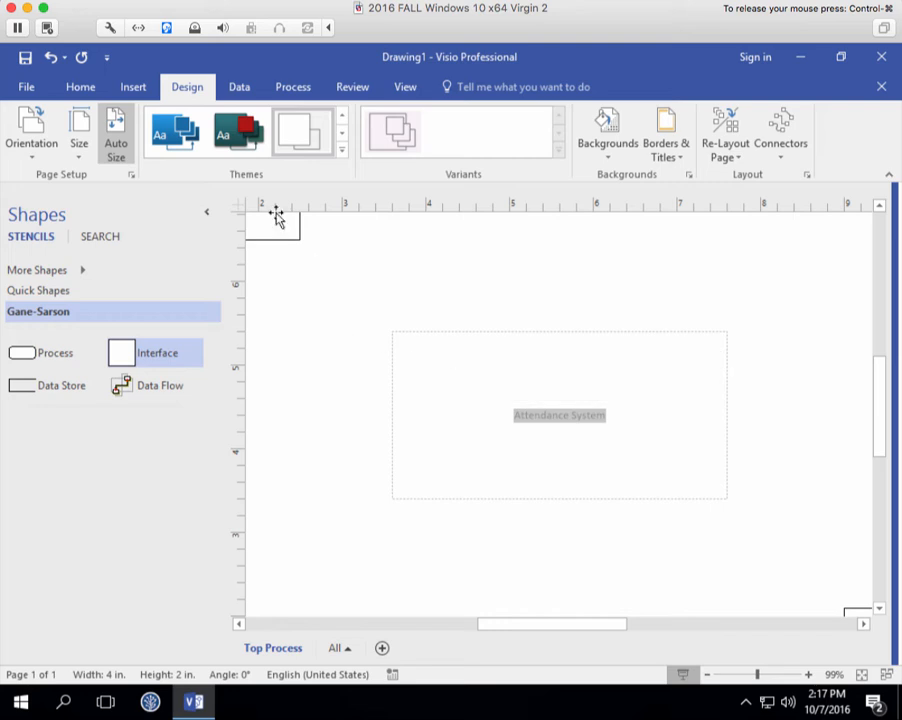
click(79, 88)
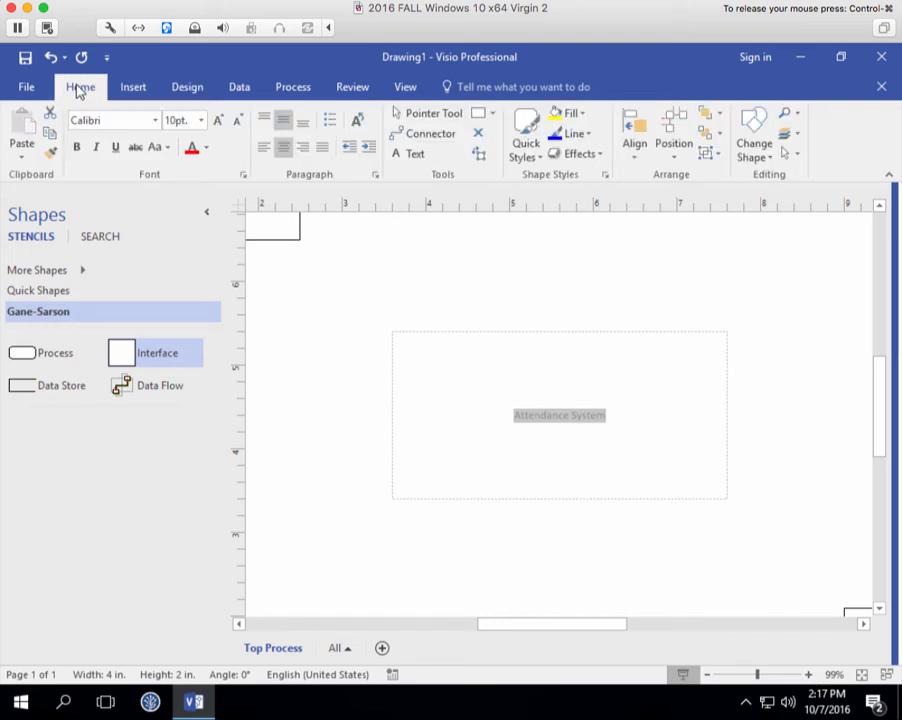
click(201, 122)
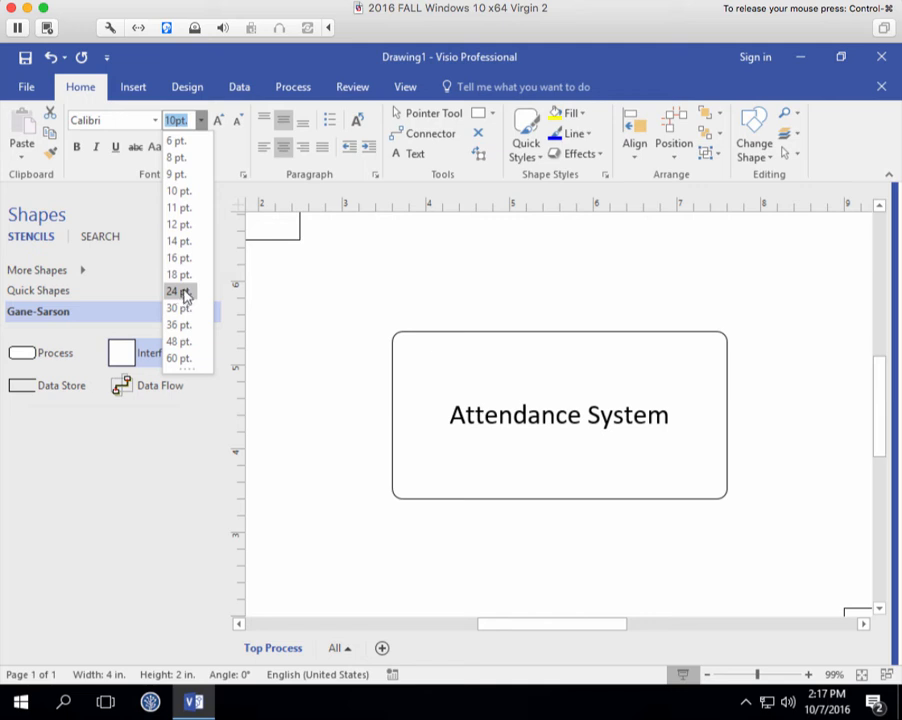
click(179, 291)
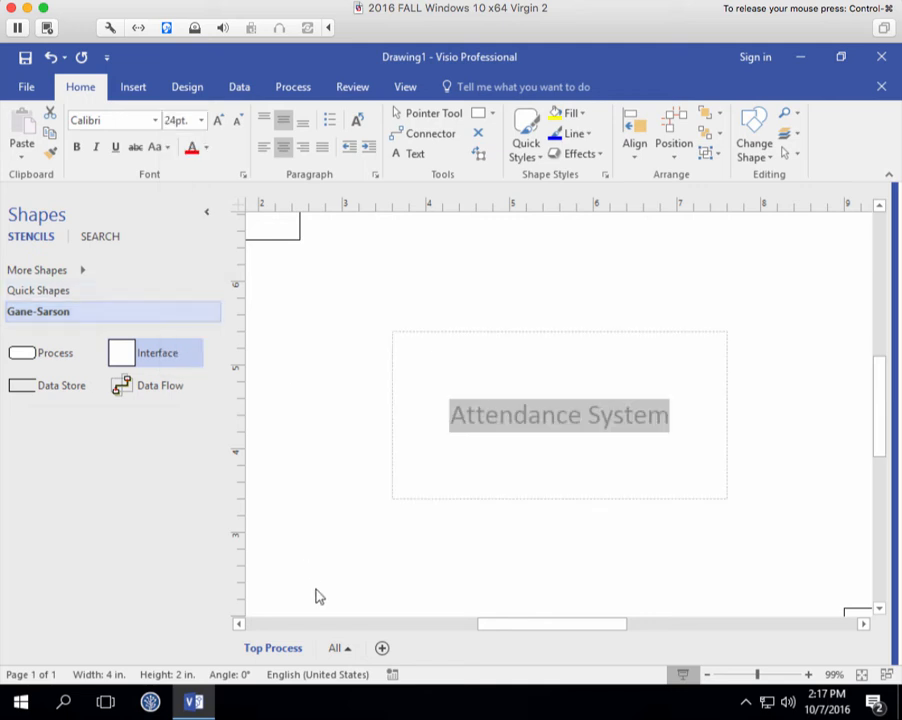
click(354, 555)
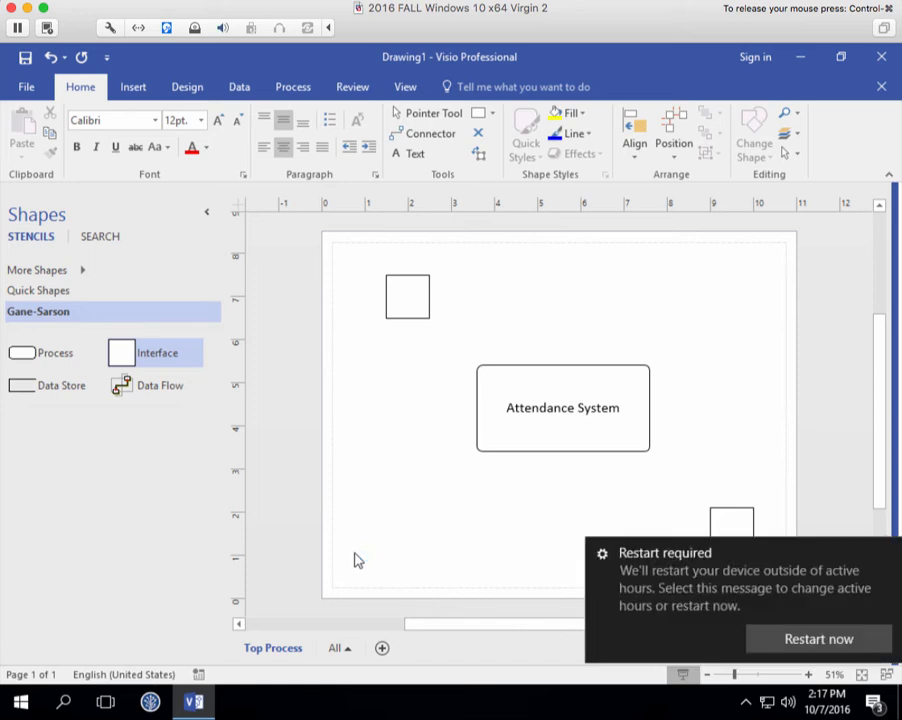
mouse_move(612, 613)
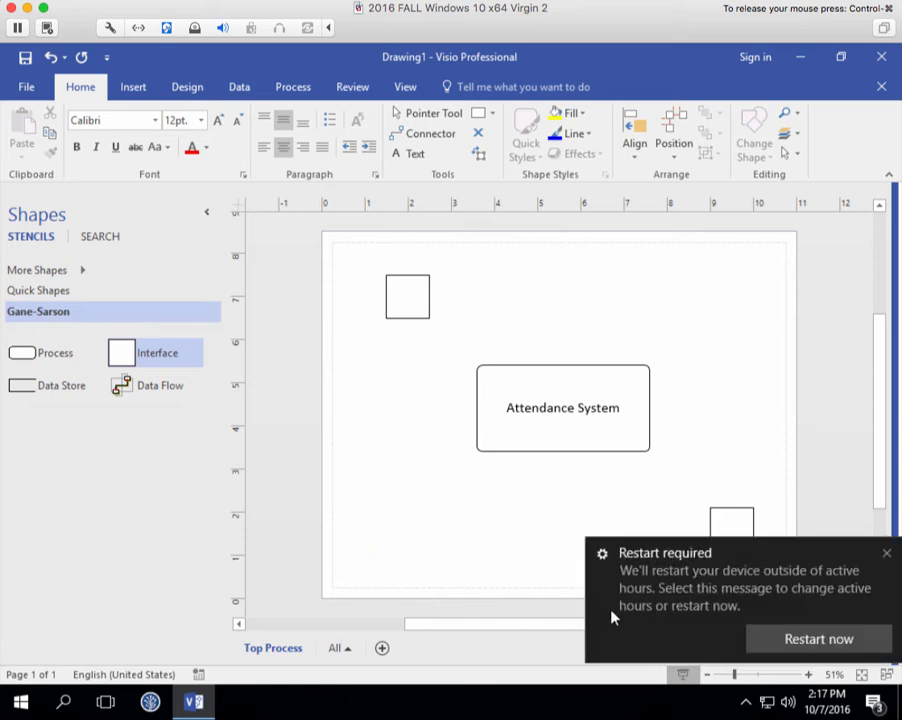
click(886, 556)
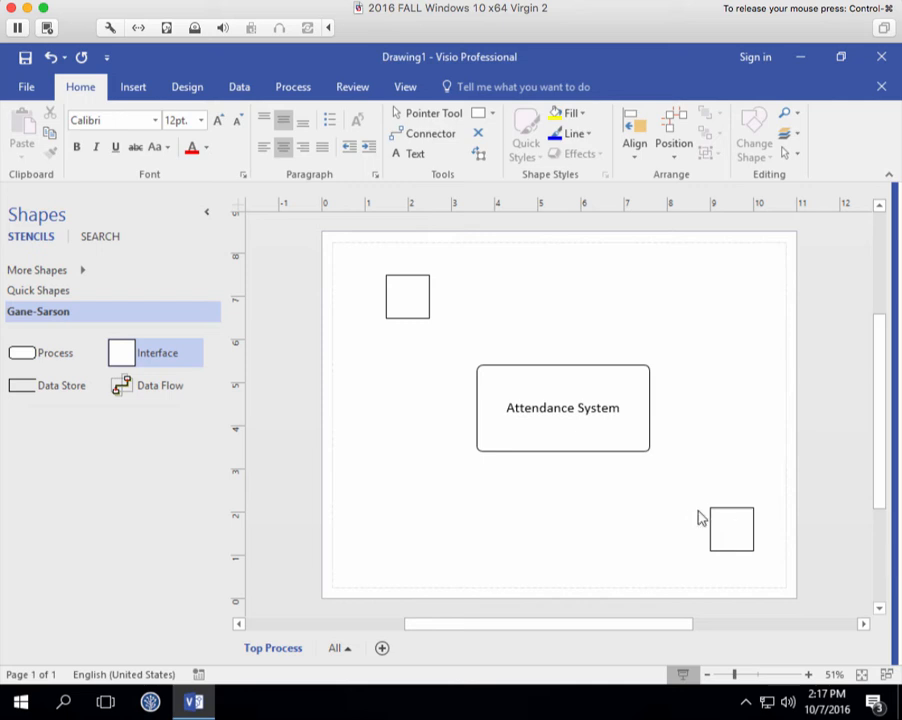
Label the Interface shape near the page's upper-left corner "Instructor"
mouse_move(686, 506)
double_click(408, 302)
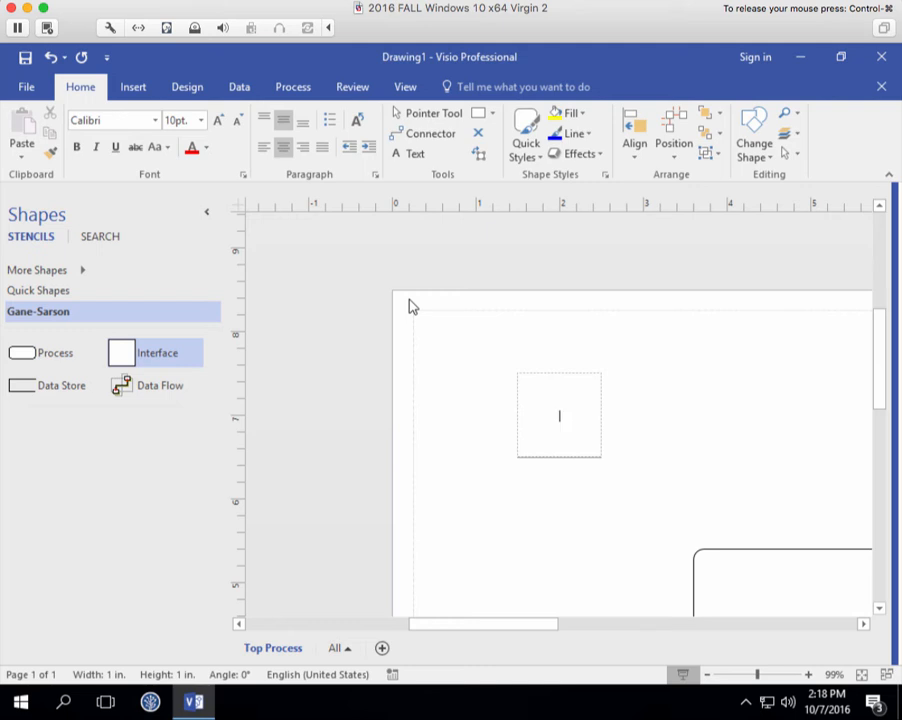
text(Instruc)
text(tor)
Set the "Instructor" label's font size to 14 pt and return to the whole-page view
drag(590, 412, 520, 414)
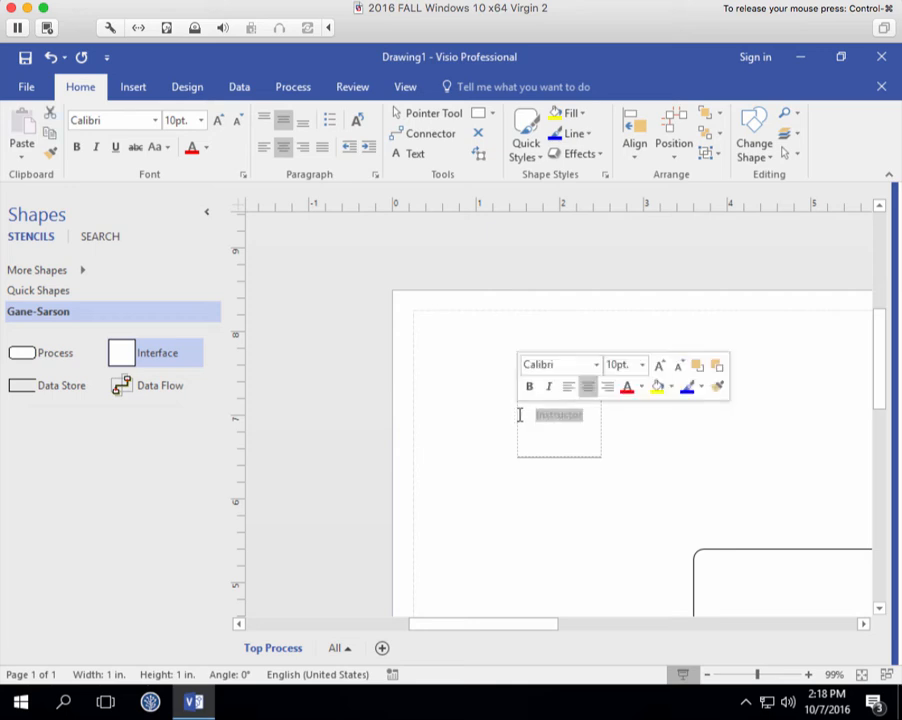
click(200, 120)
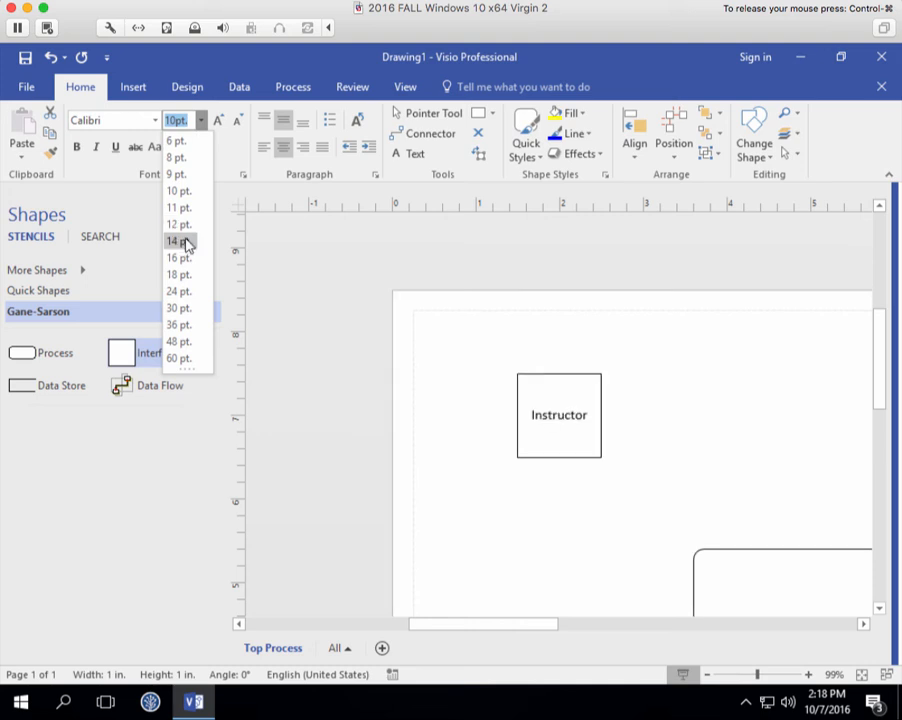
click(180, 257)
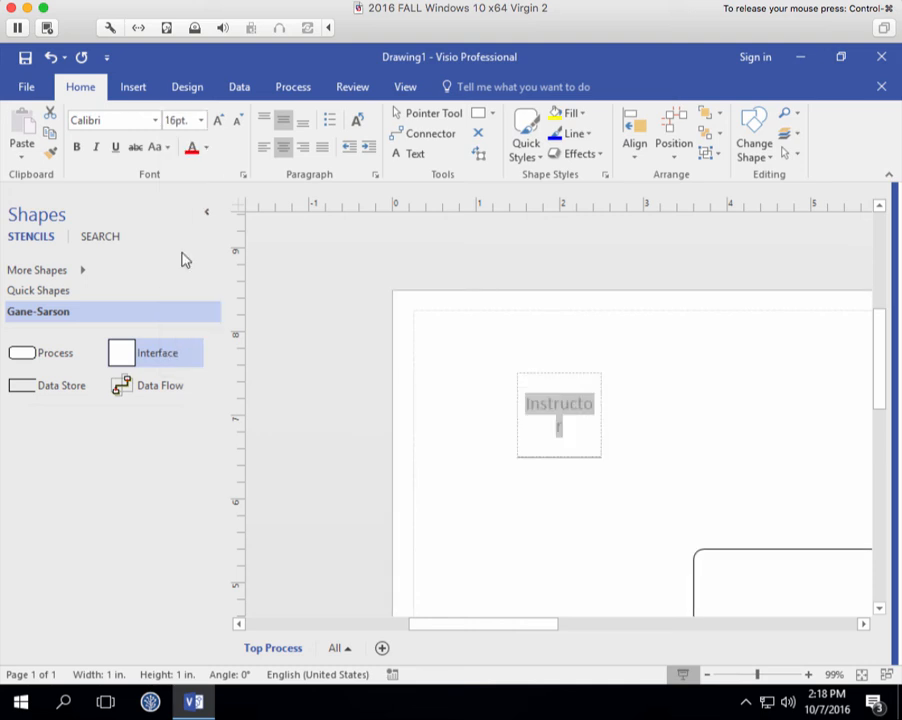
click(202, 121)
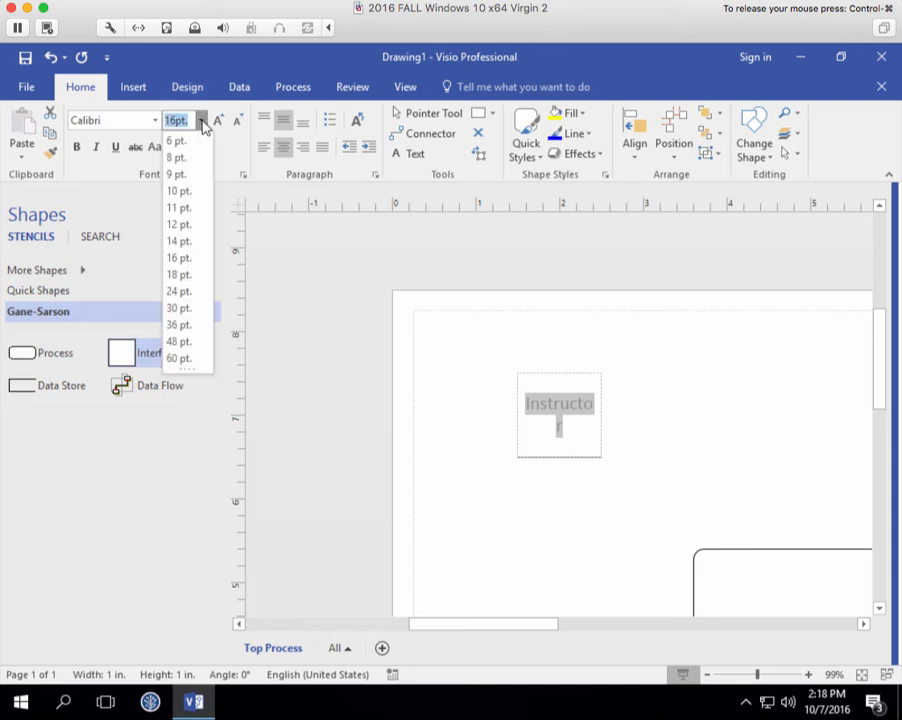
click(185, 247)
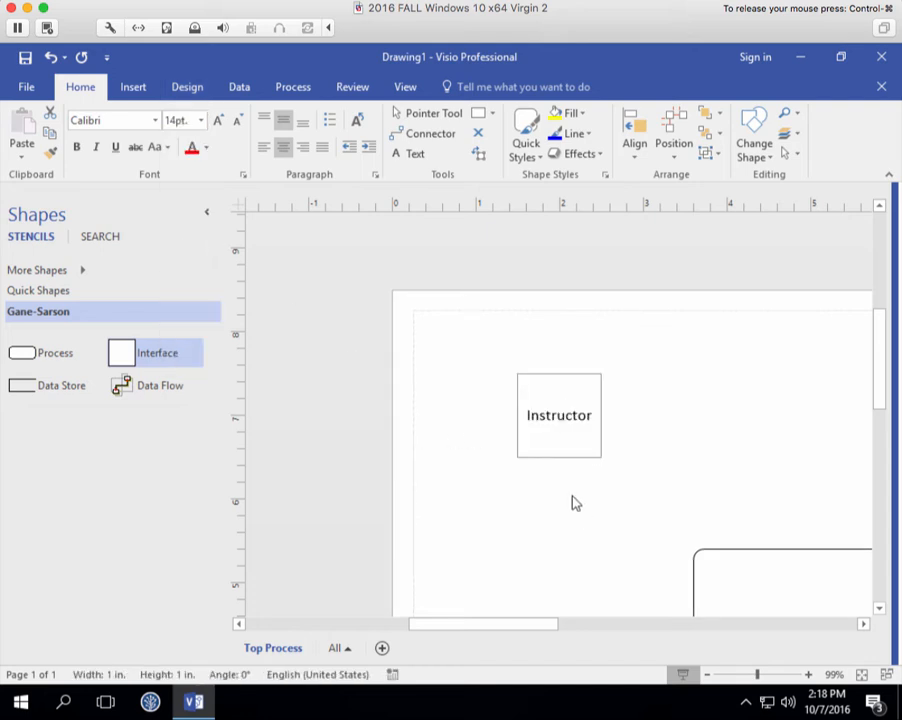
click(575, 503)
key(ctrl+shift+w)
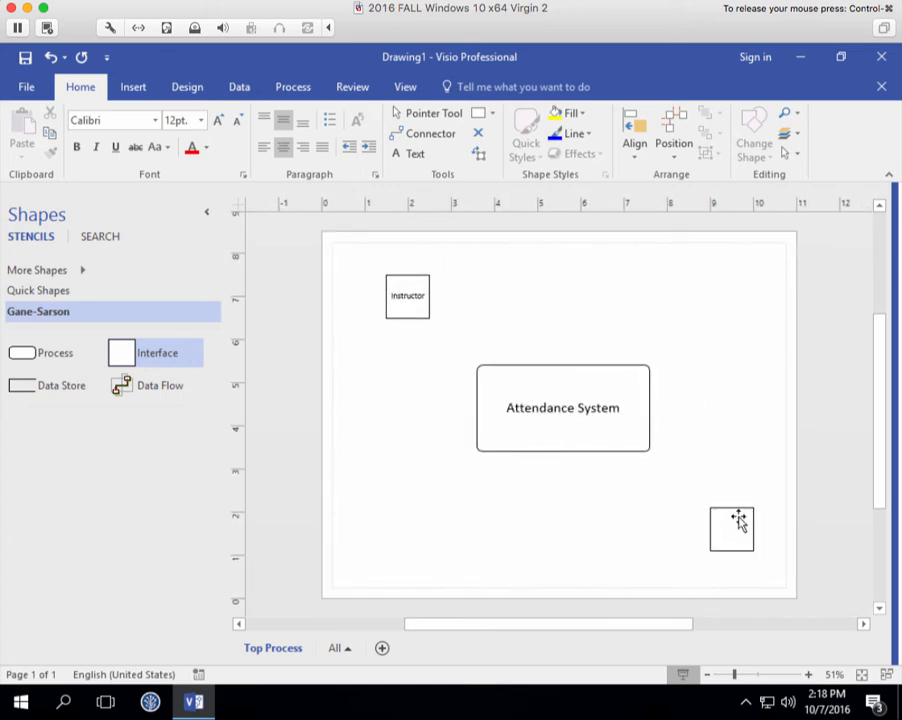
Label the Interface shape near the page's lower-right corner "Student"
mouse_move(734, 534)
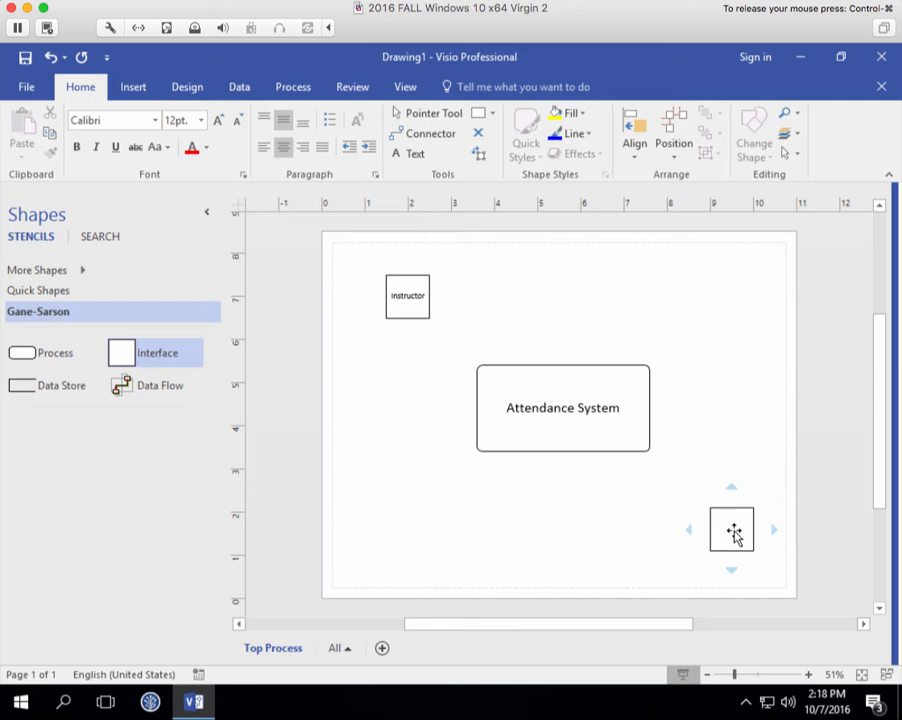
double_click(734, 534)
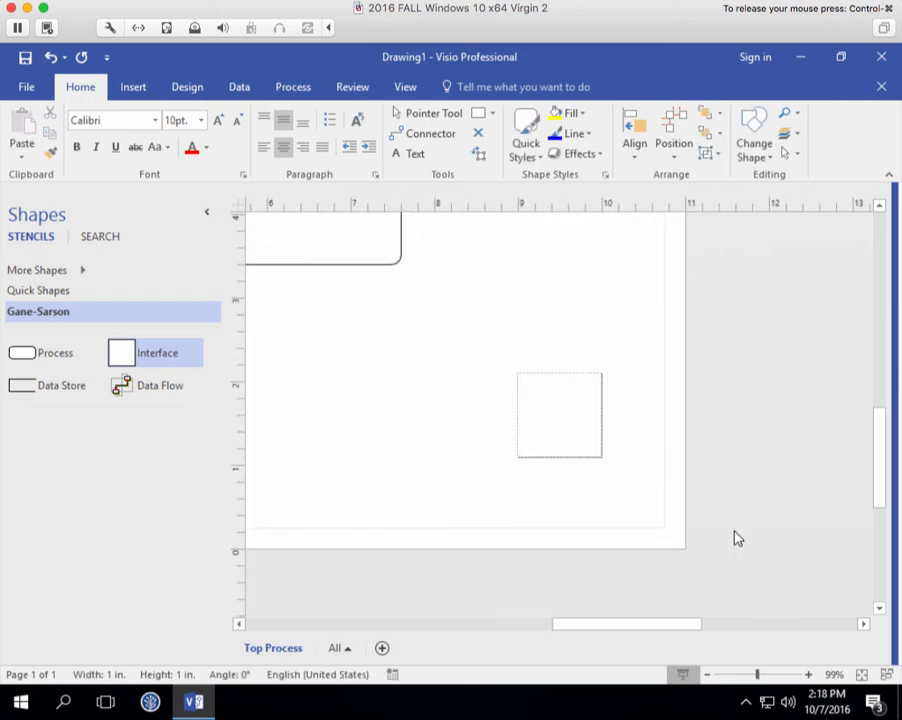
text(Student)
Set the "Student" label's font size to 14 pt and finish editing the text
double_click(560, 416)
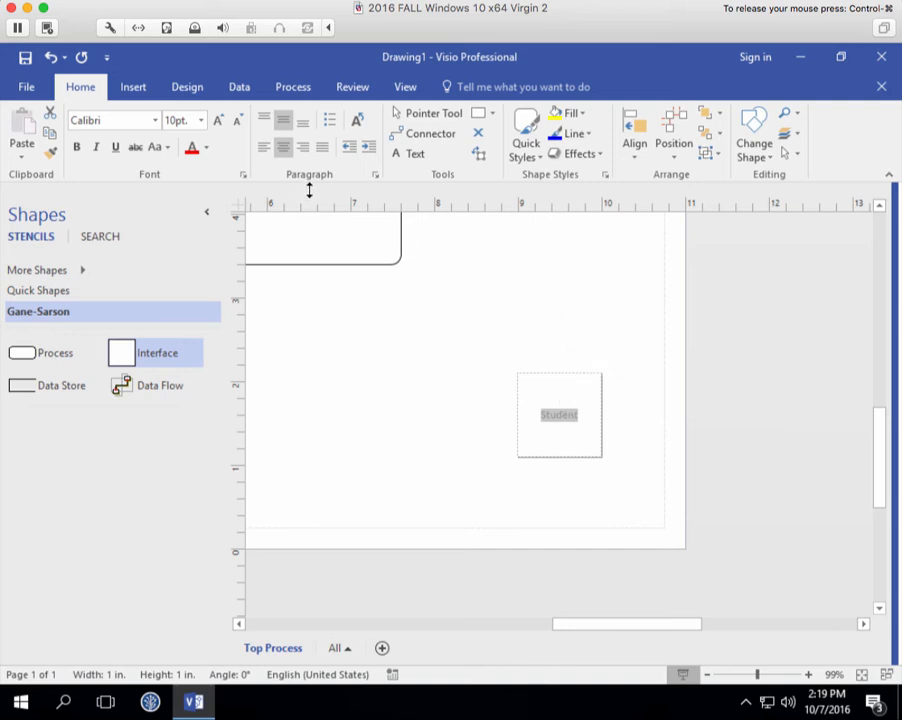
scroll(560, 330, down, 1)
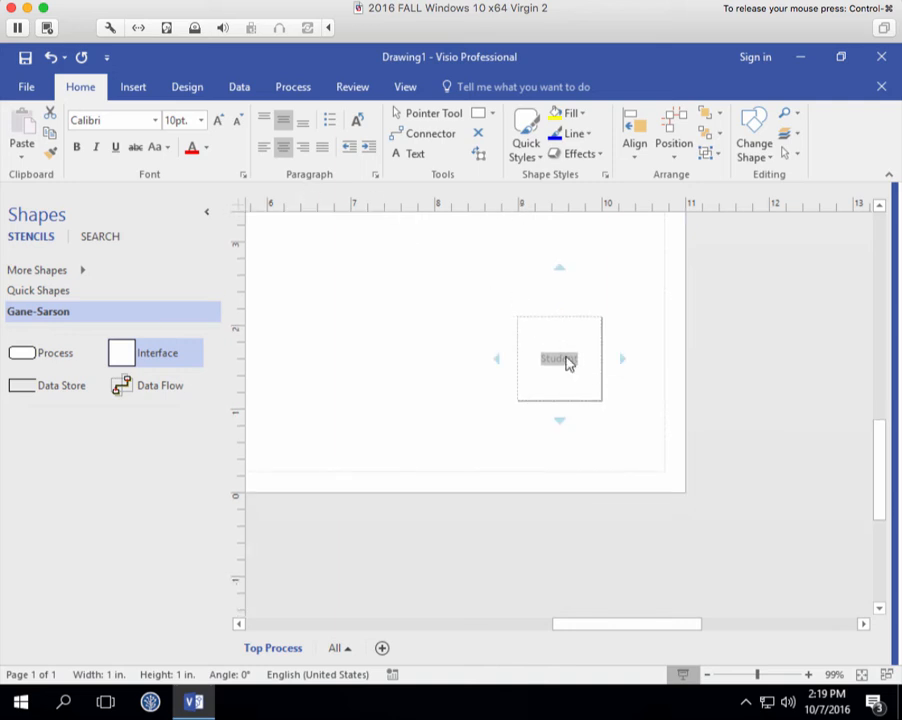
click(564, 360)
double_click(564, 360)
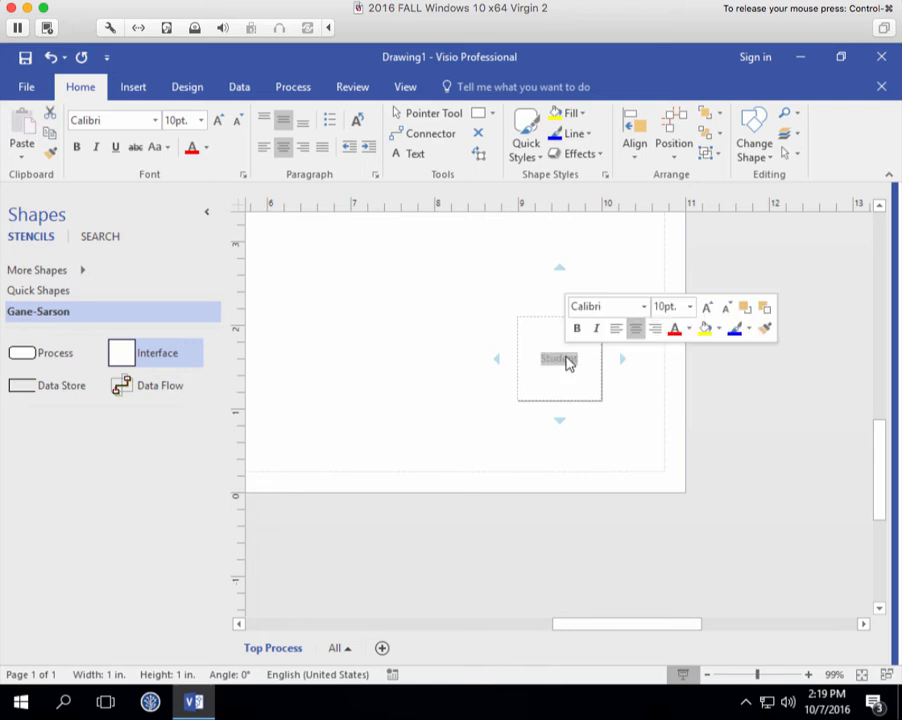
click(690, 307)
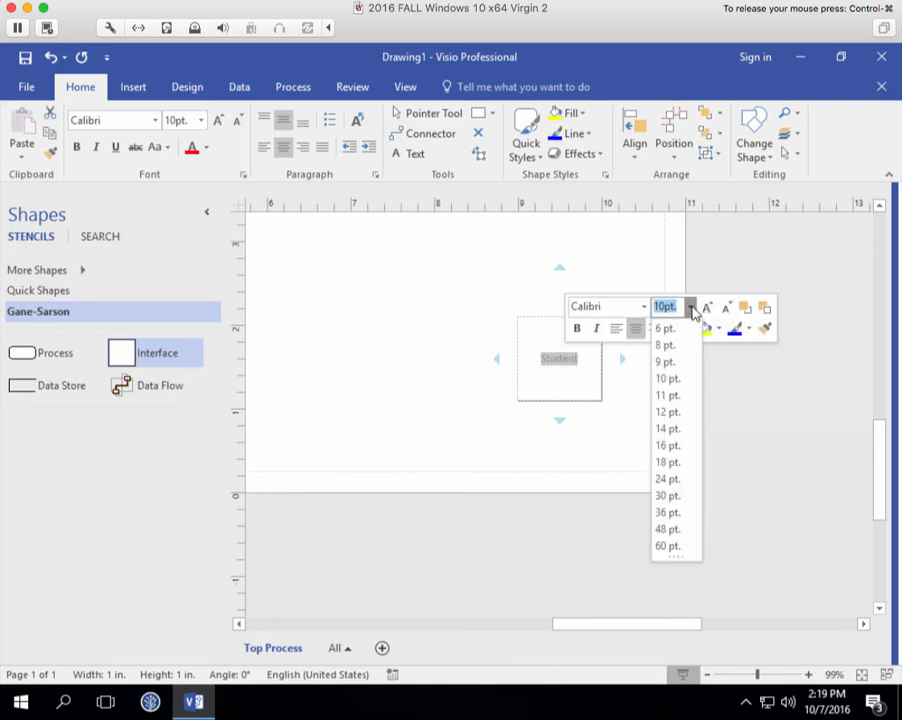
click(674, 433)
click(660, 469)
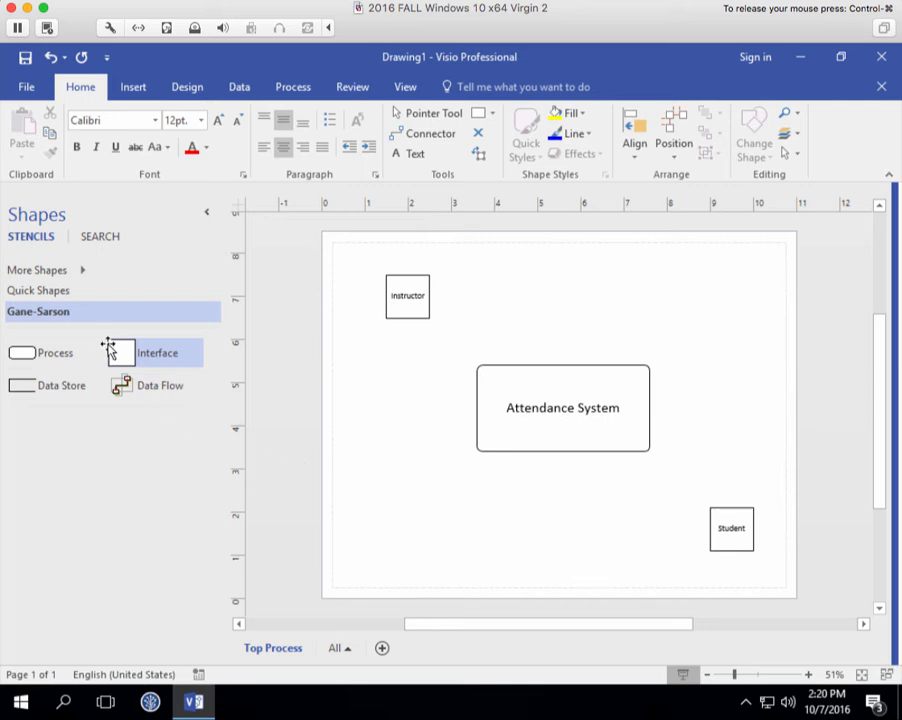
Add a third Interface shape near the page's lower-left corner and label it "System Admin" on two lines
drag(122, 355, 409, 523)
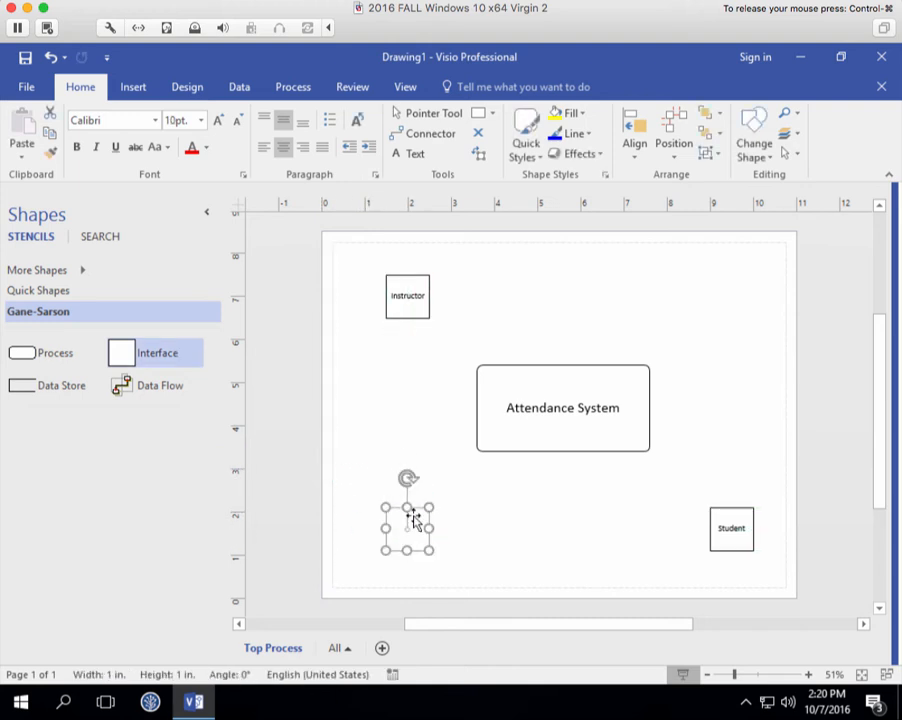
key(Escape)
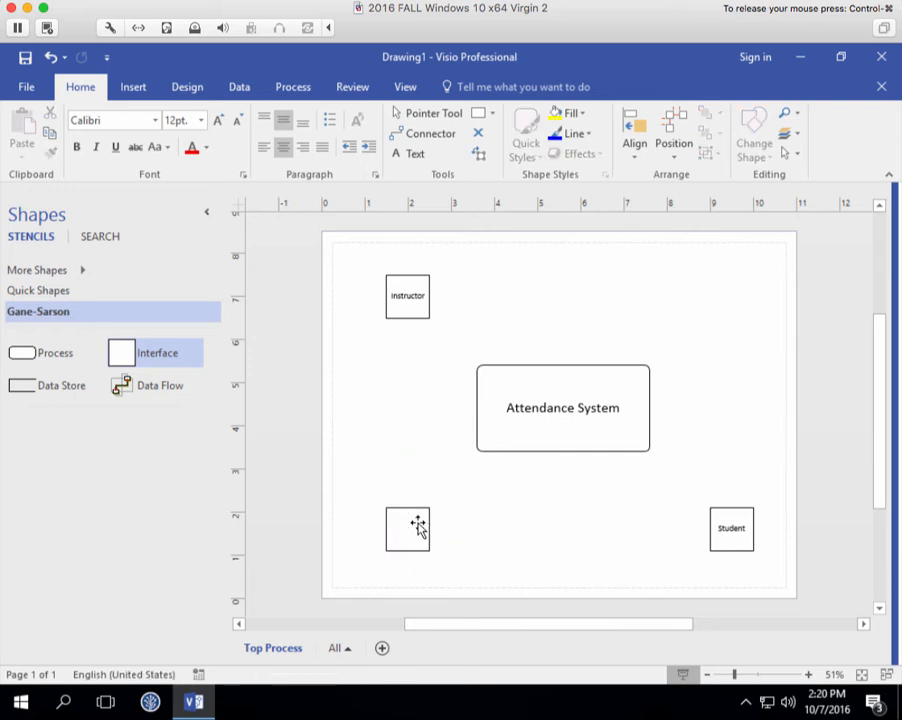
double_click(418, 526)
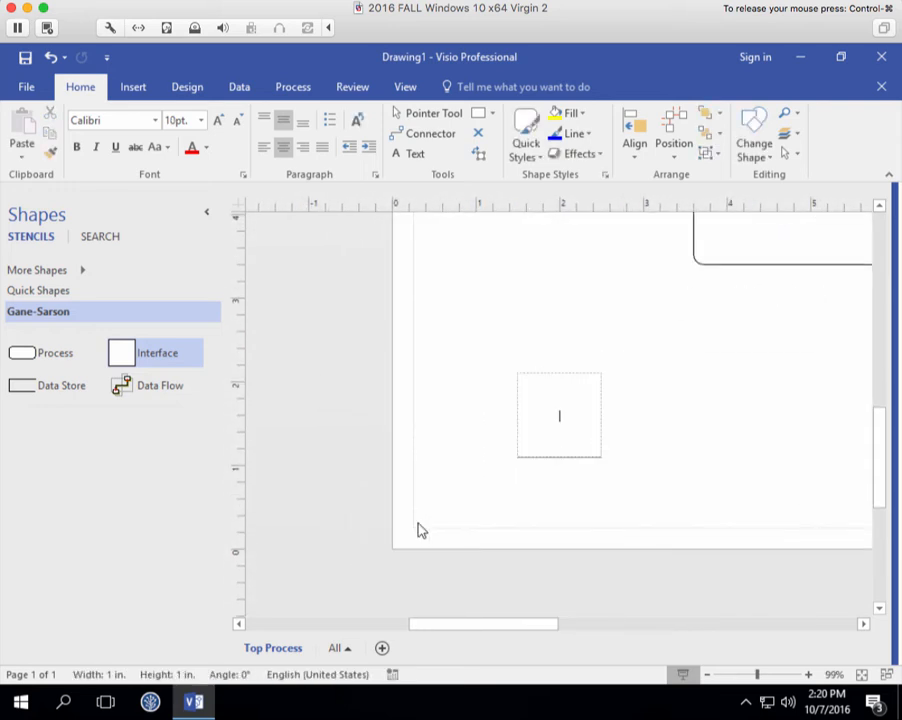
text(System)
key(Return)
text(Admin)
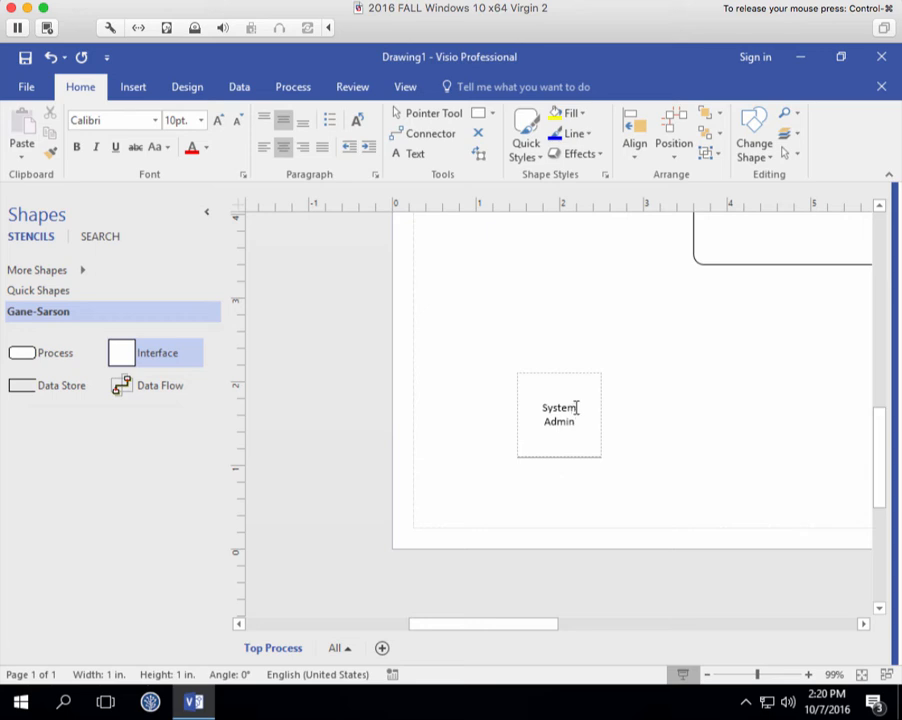
Set the "System Admin" label's font size to 14 pt and return to the whole-page view
drag(578, 421, 530, 406)
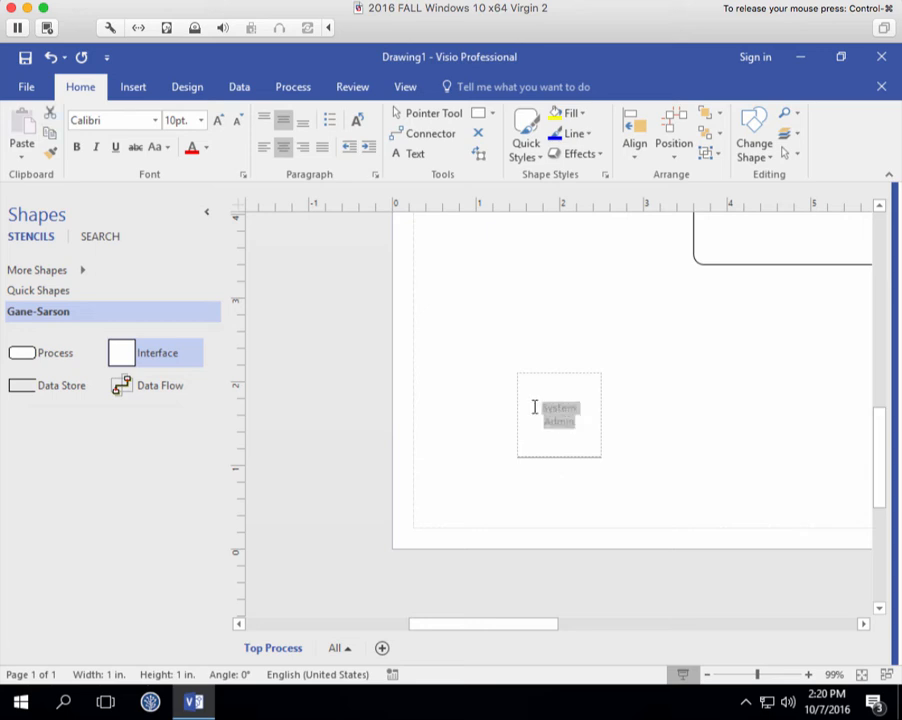
click(201, 120)
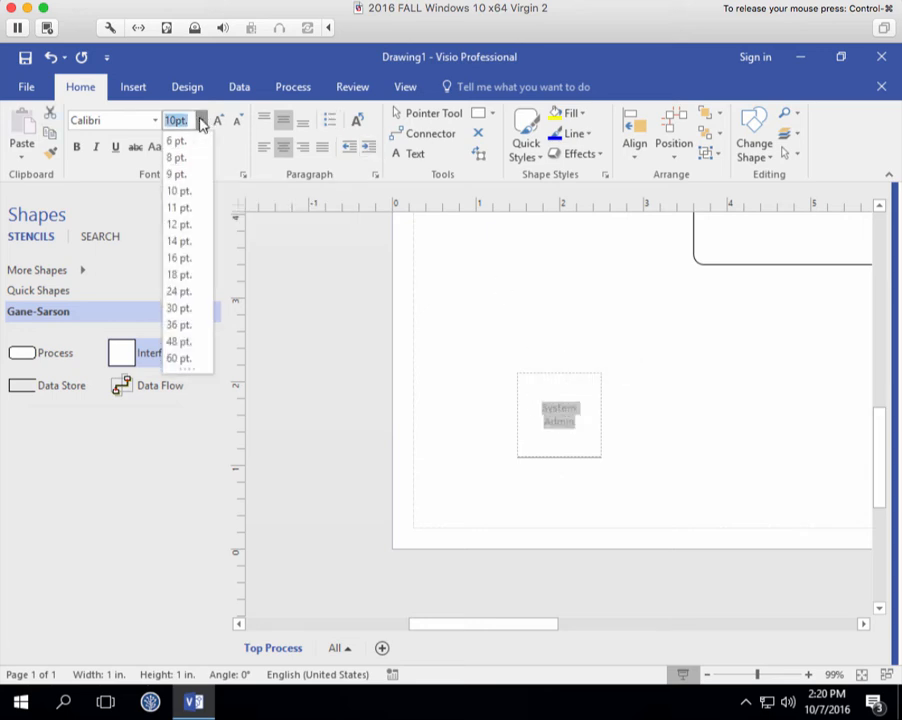
click(181, 243)
click(368, 387)
key(ctrl+shift+w)
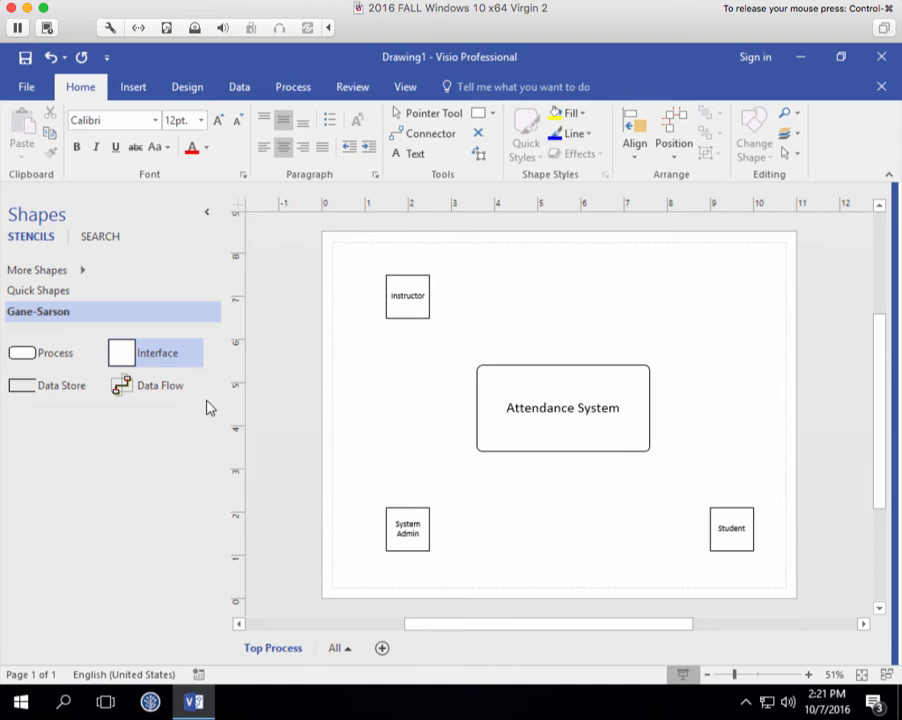
Add a Data Flow from the top of the Student entity to the right side of the Attendance System process, with the arrowhead at the process
click(119, 388)
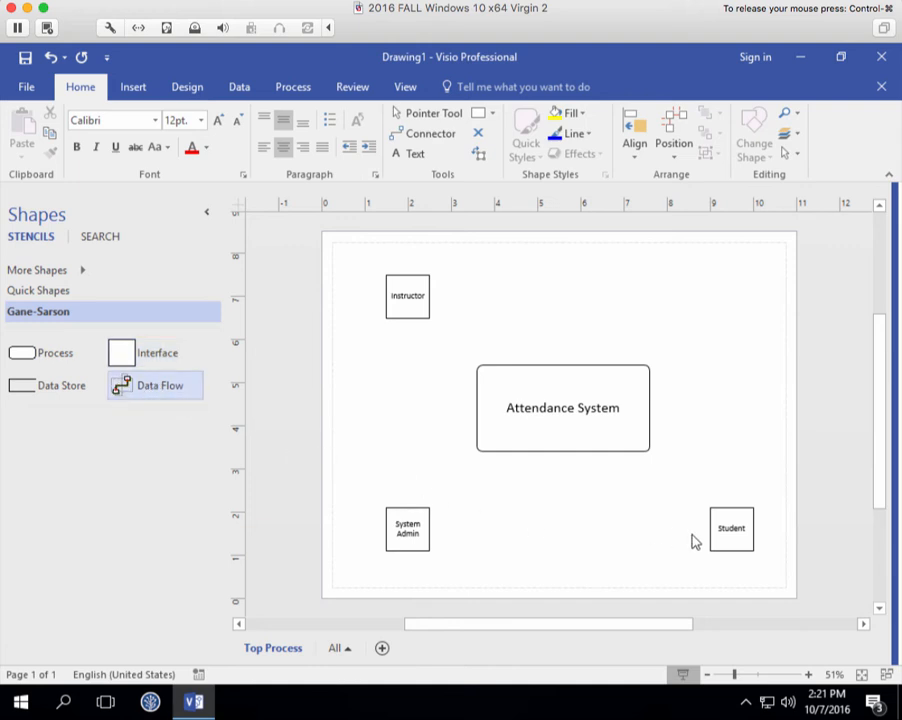
mouse_move(729, 543)
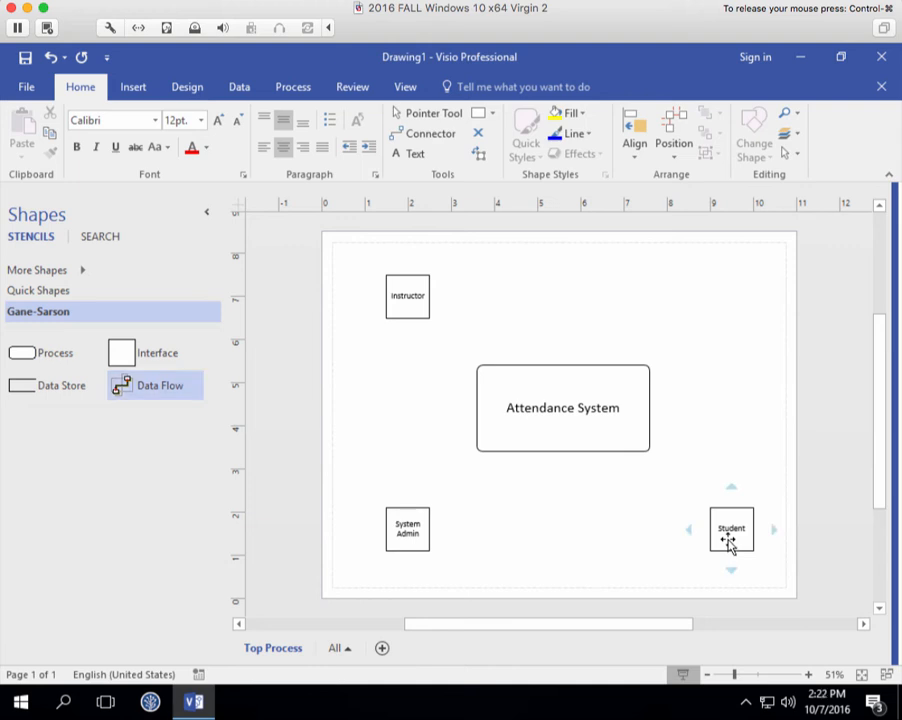
mouse_move(729, 543)
mouse_down()
mouse_move(610, 505)
mouse_move(728, 536)
mouse_up()
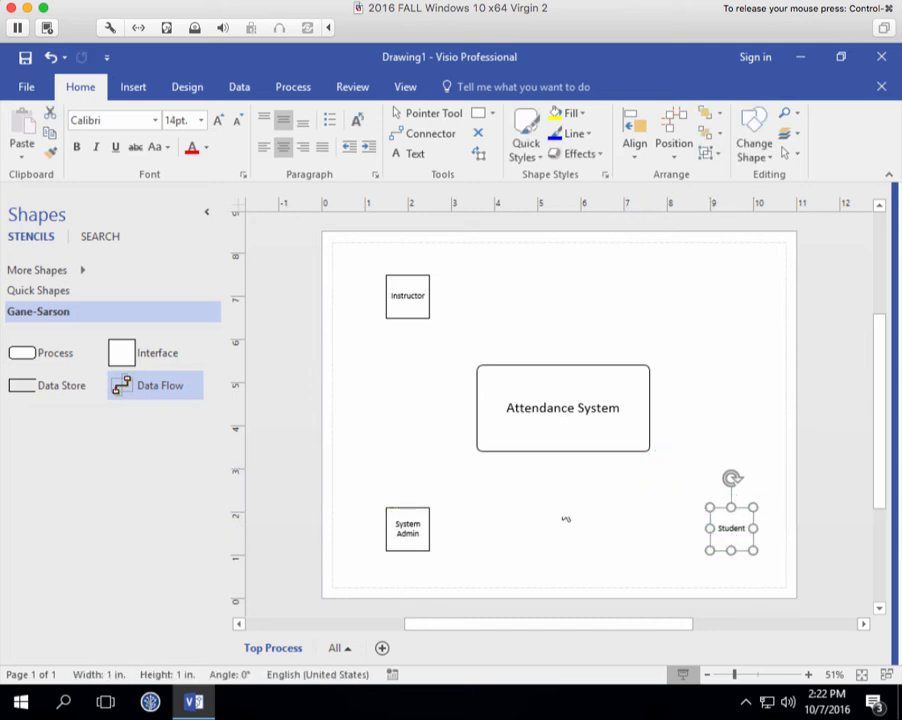
scroll(560, 510, up, 2)
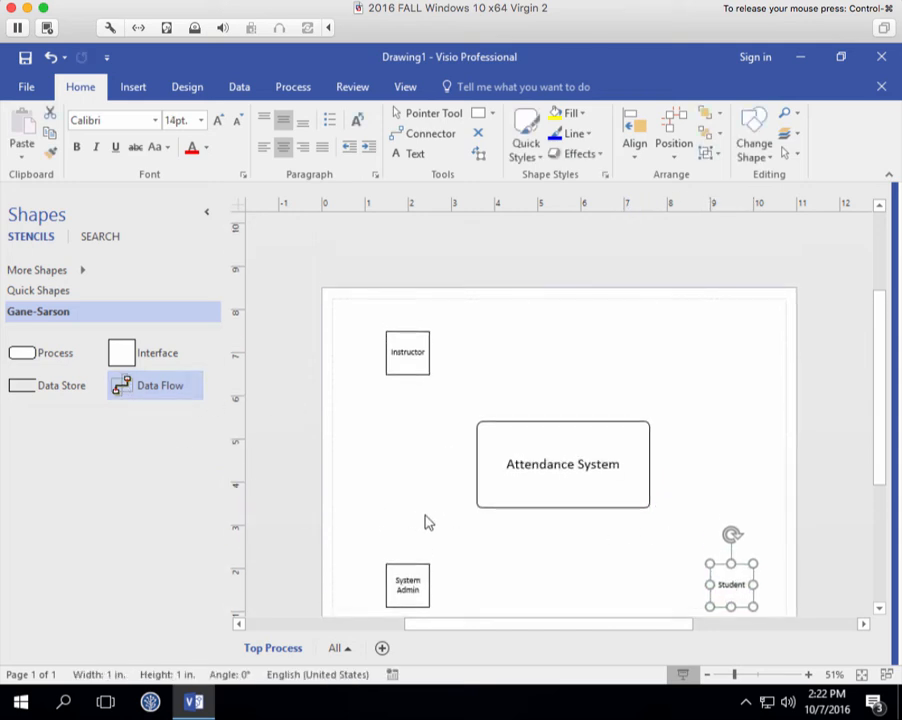
scroll(425, 521, down, 6)
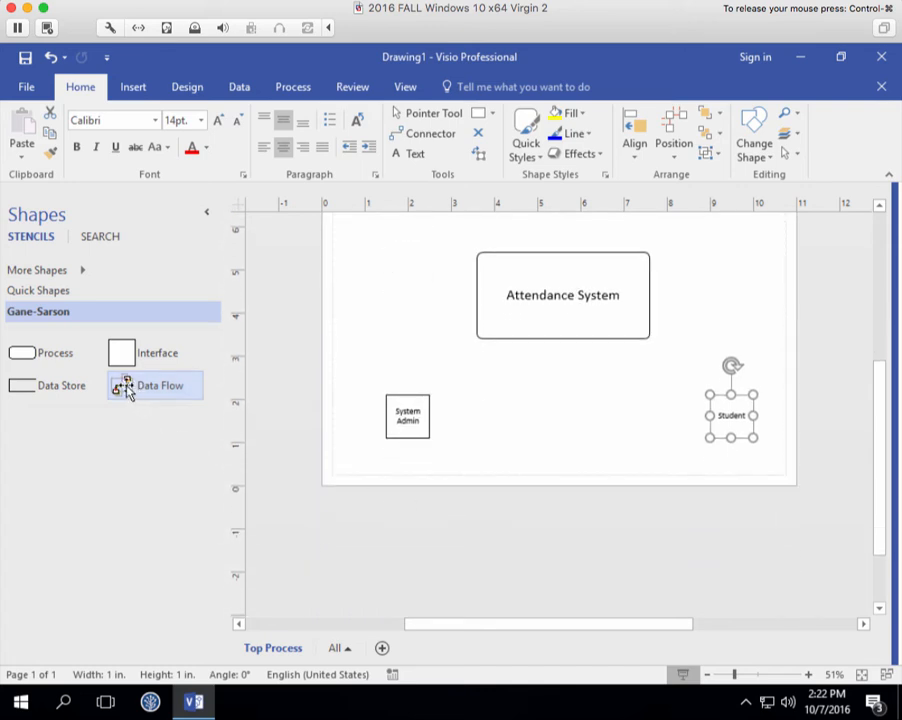
drag(124, 386, 636, 423)
drag(636, 423, 563, 336)
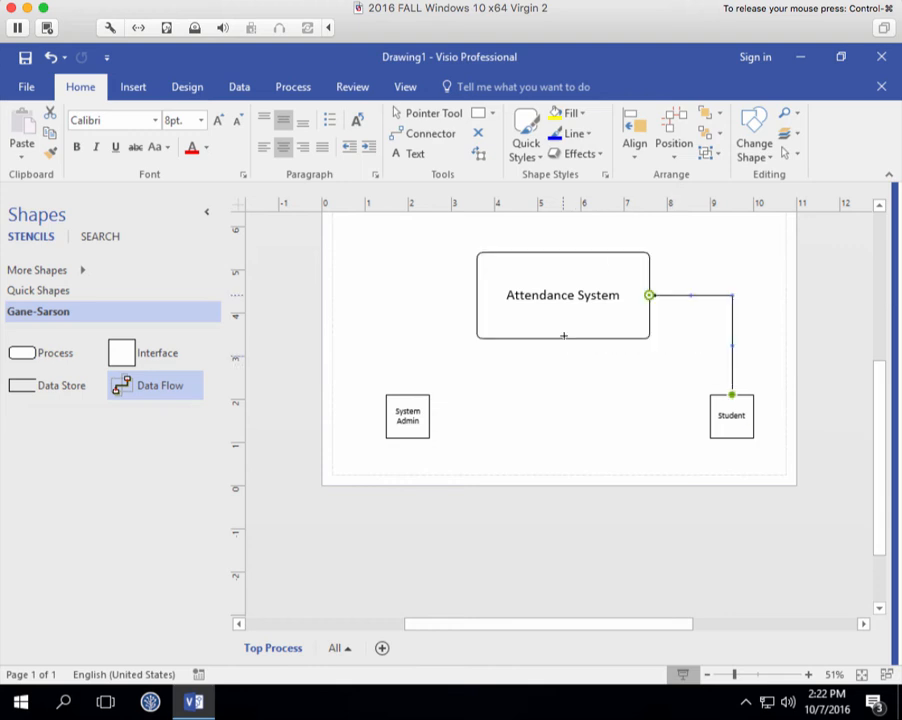
click(646, 441)
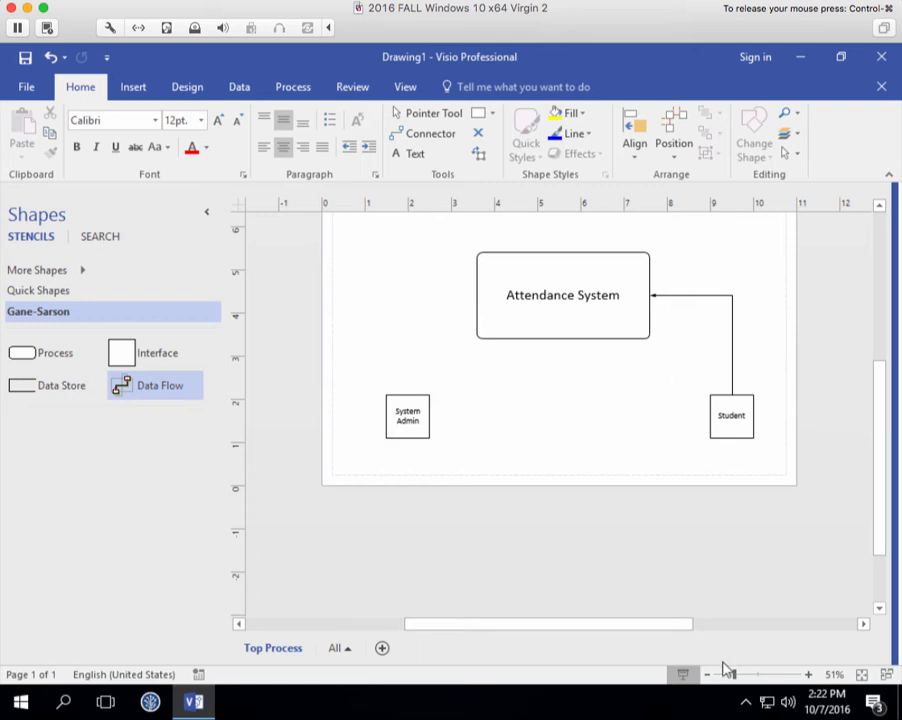
Open the text label of the data flow between Student and Attendance System for editing
drag(735, 676, 744, 676)
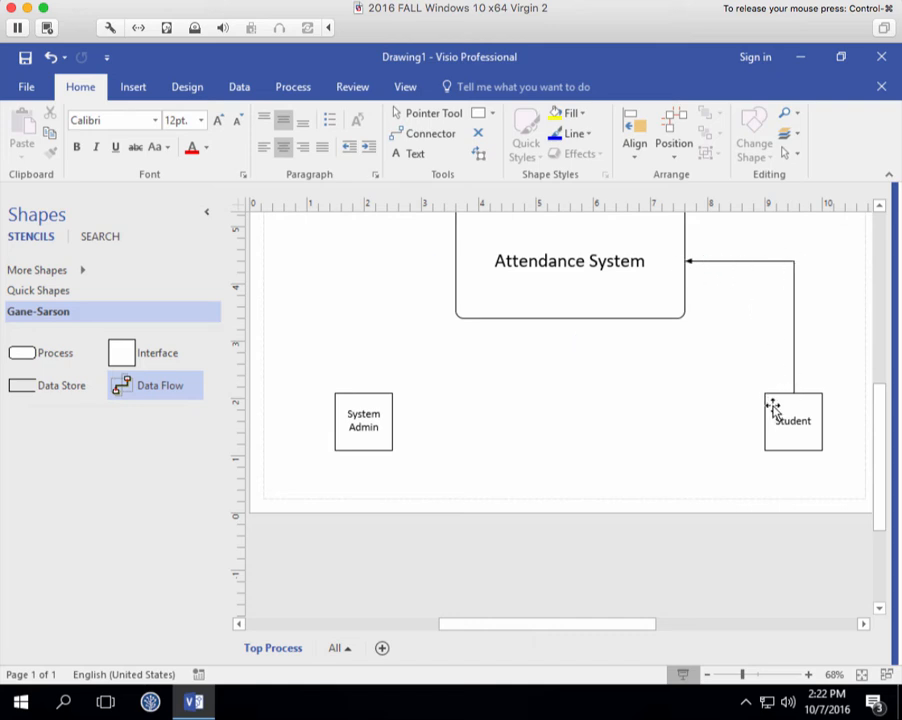
mouse_move(773, 407)
double_click(791, 265)
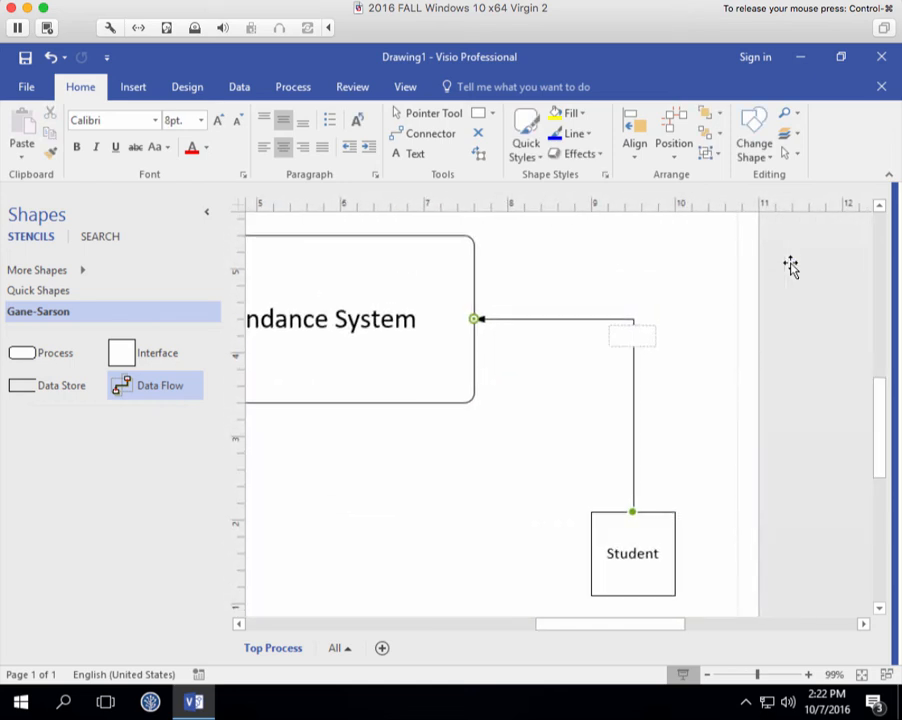